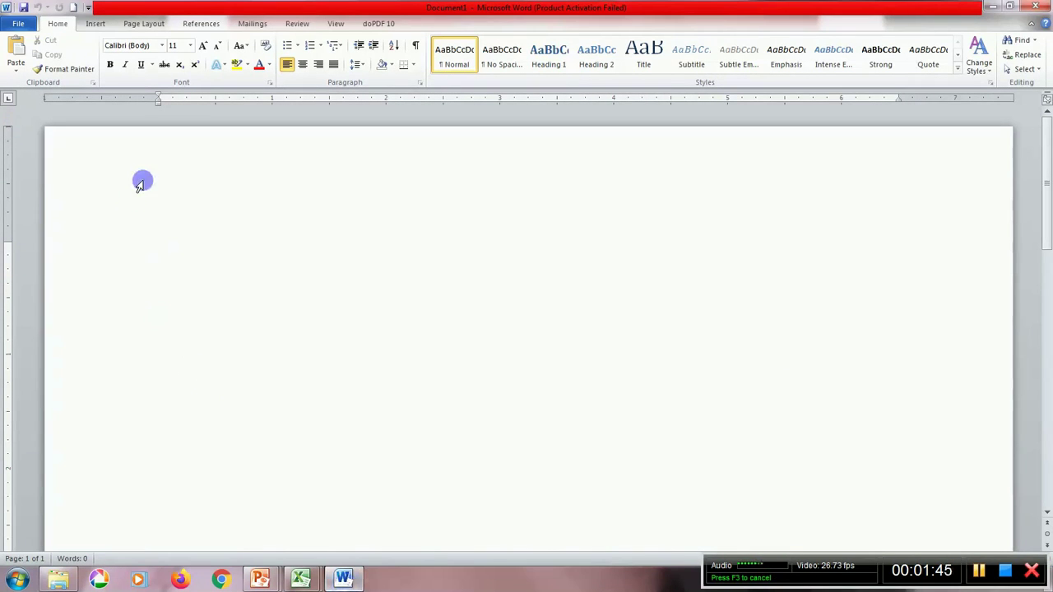
left_click(96, 24)
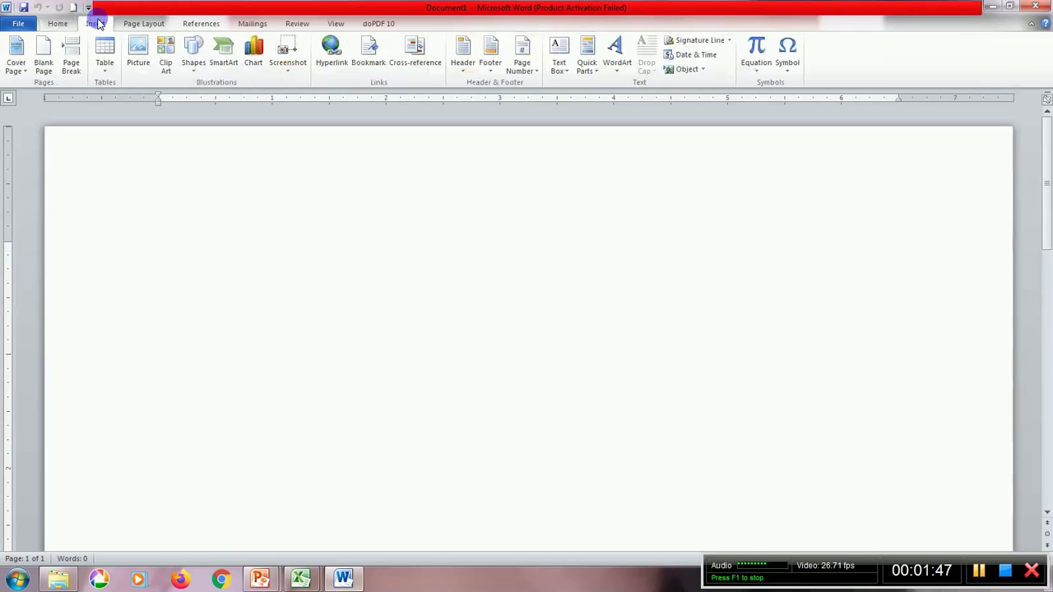
left_click(193, 66)
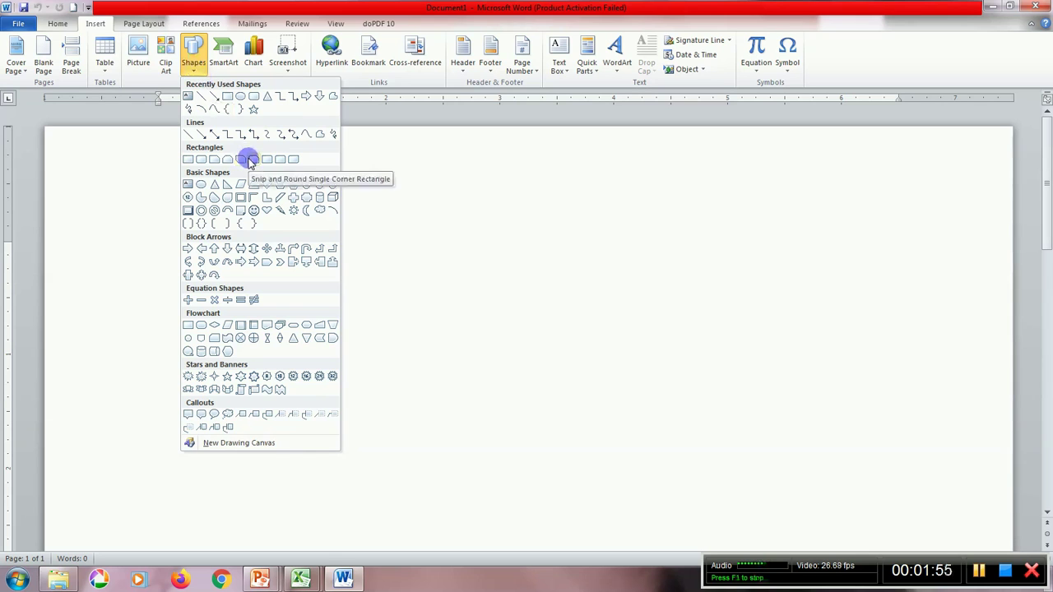
left_click(112, 194)
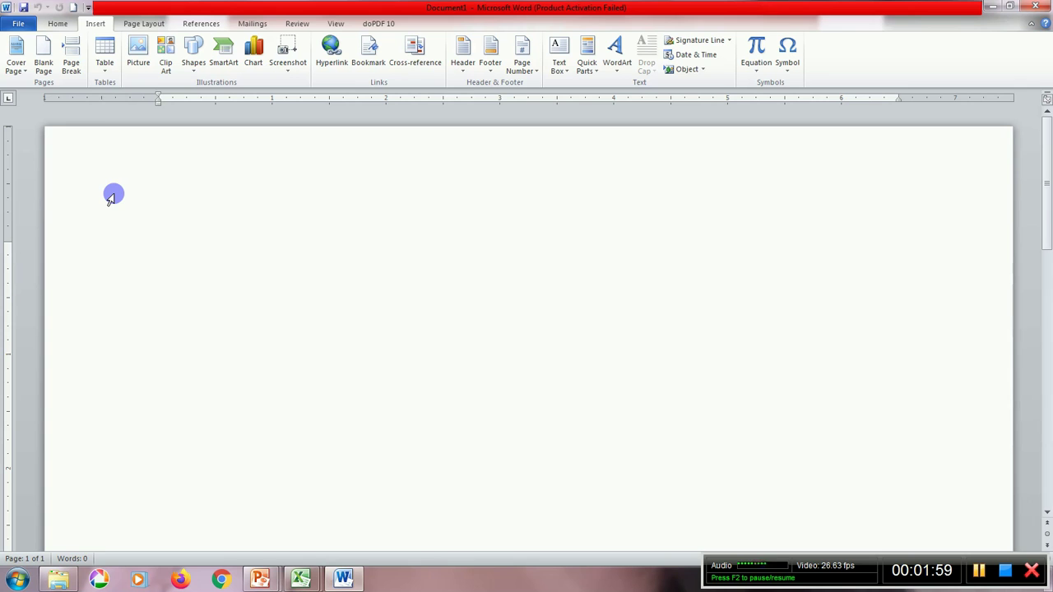
left_click(58, 22)
Draw a parallelogram about 0.77" high and 1.19" wide near the upper left of the blank page
left_click(93, 23)
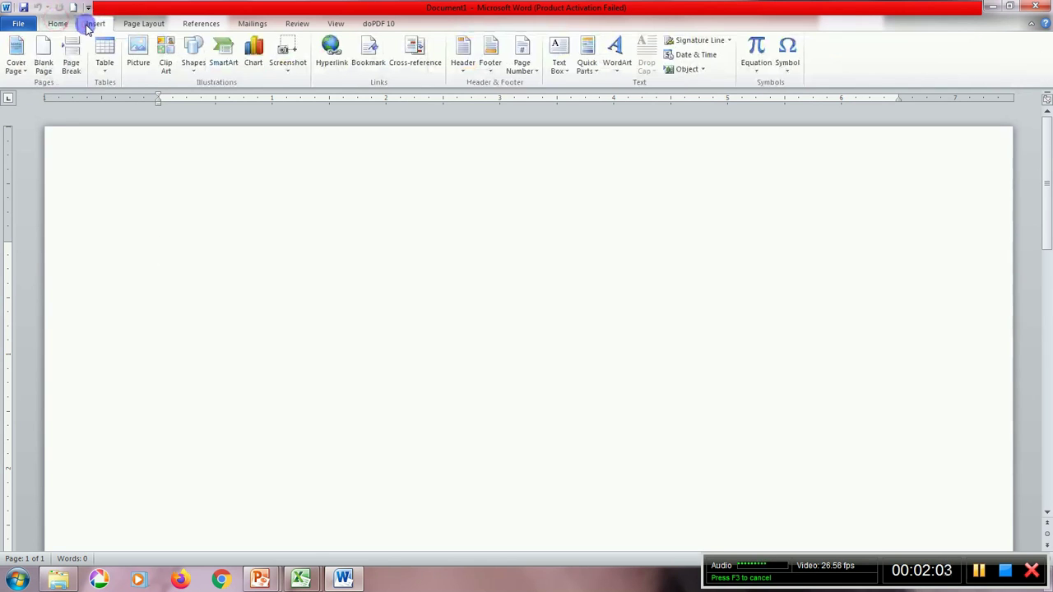
left_click(191, 67)
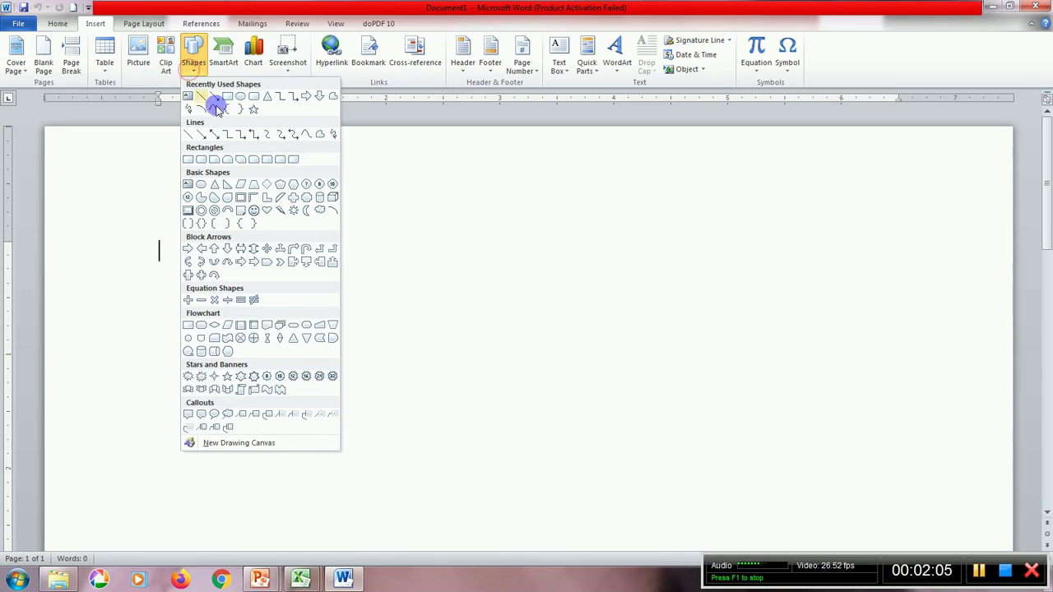
left_click(236, 185)
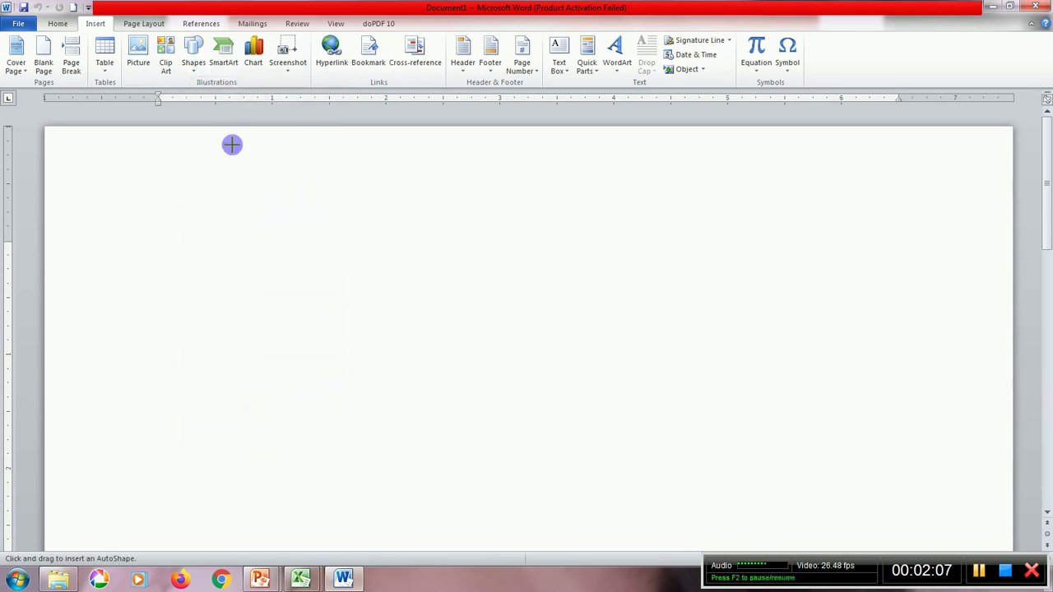
left_click_drag(230, 213, 365, 301)
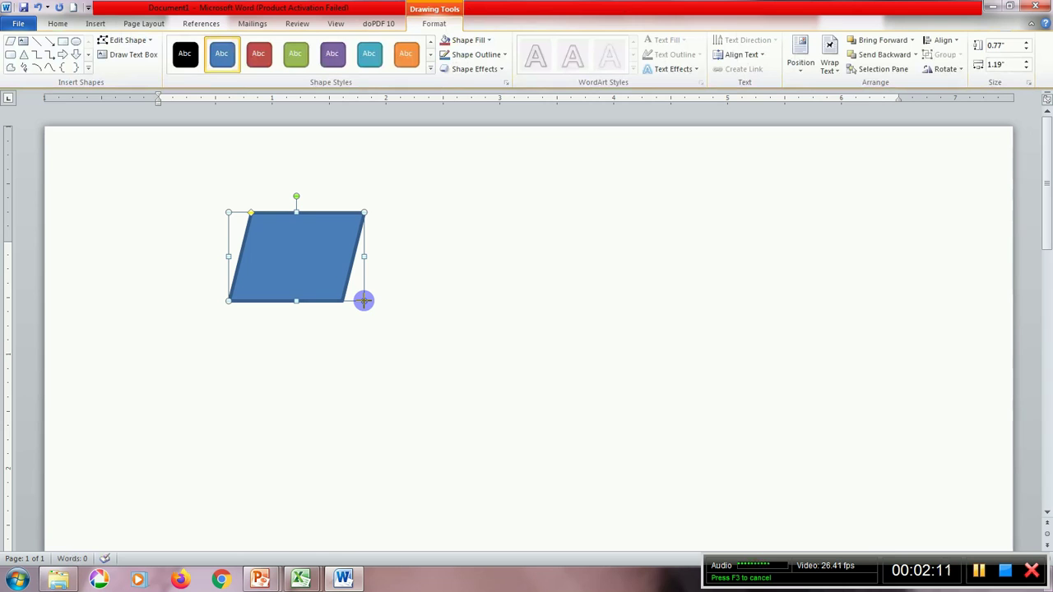
Try green and black outline-only styles on the parallelogram, settling on the orange outline style
left_click(430, 69)
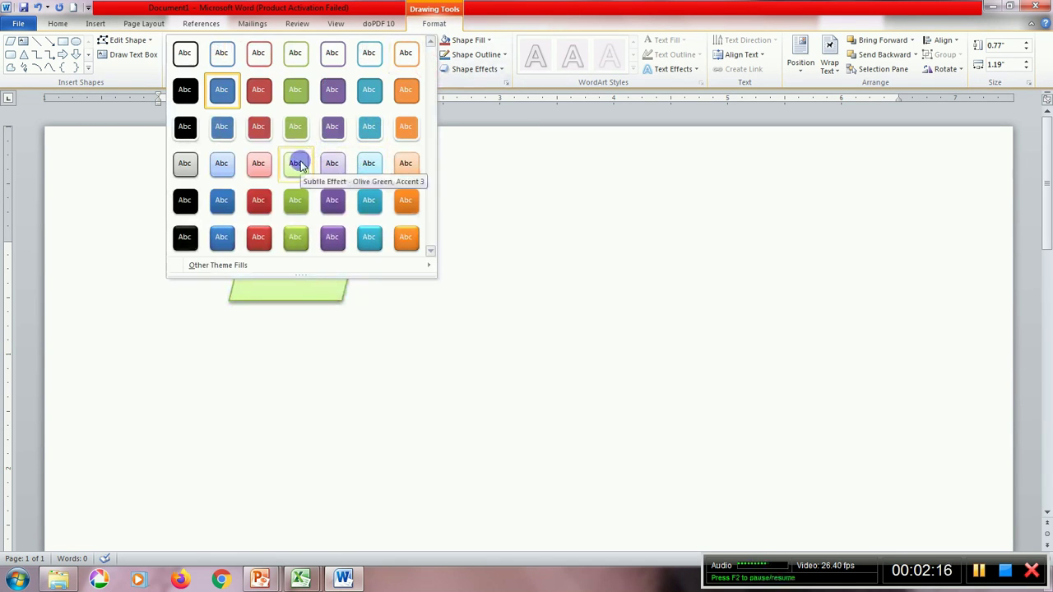
left_click(296, 52)
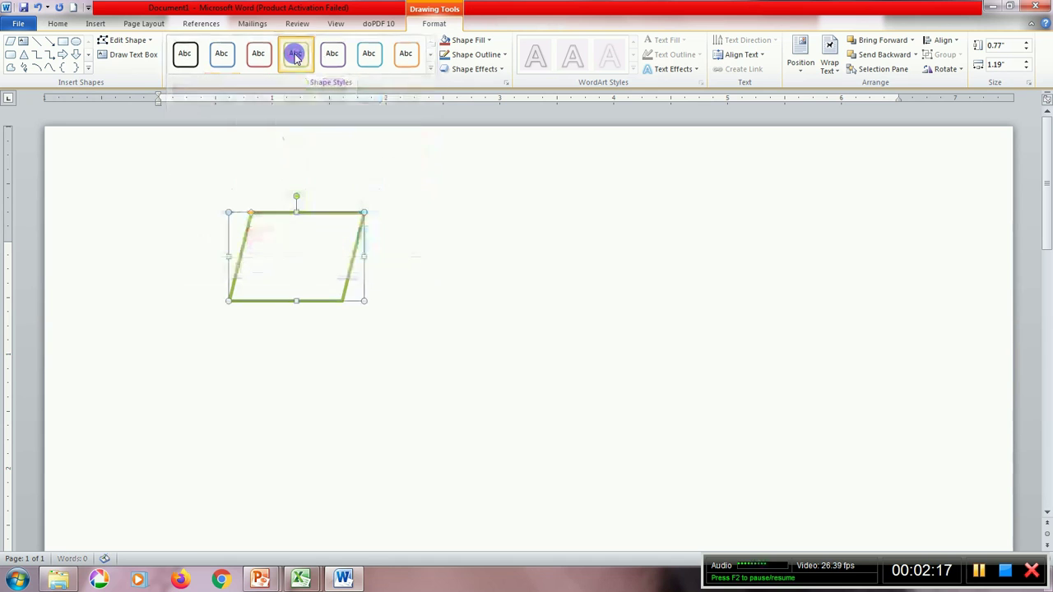
left_click(180, 59)
left_click(403, 54)
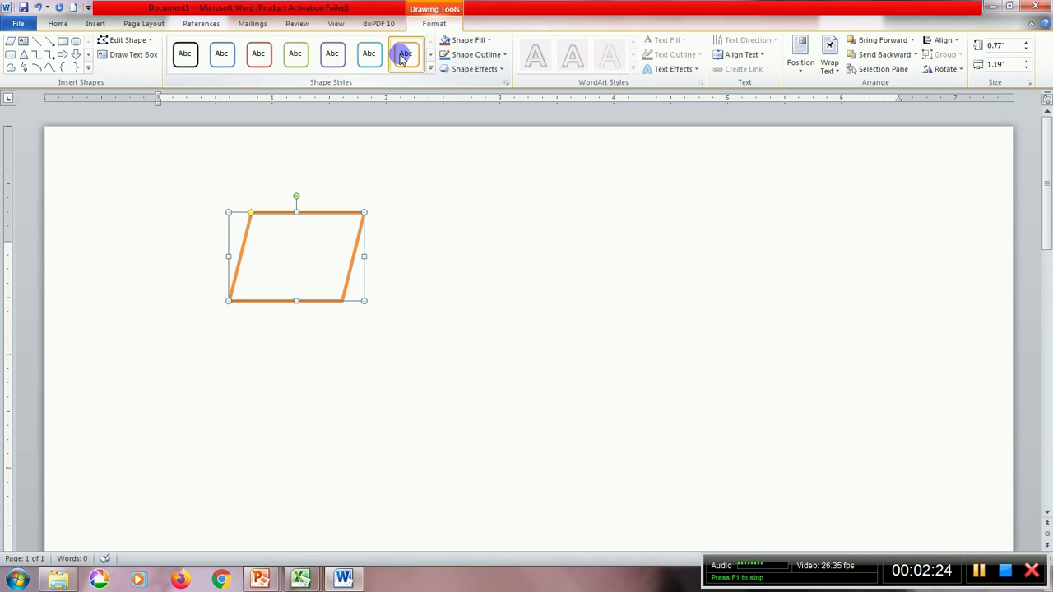
Give the parallelogram the standard purple fill and the standard red outline
left_click(489, 39)
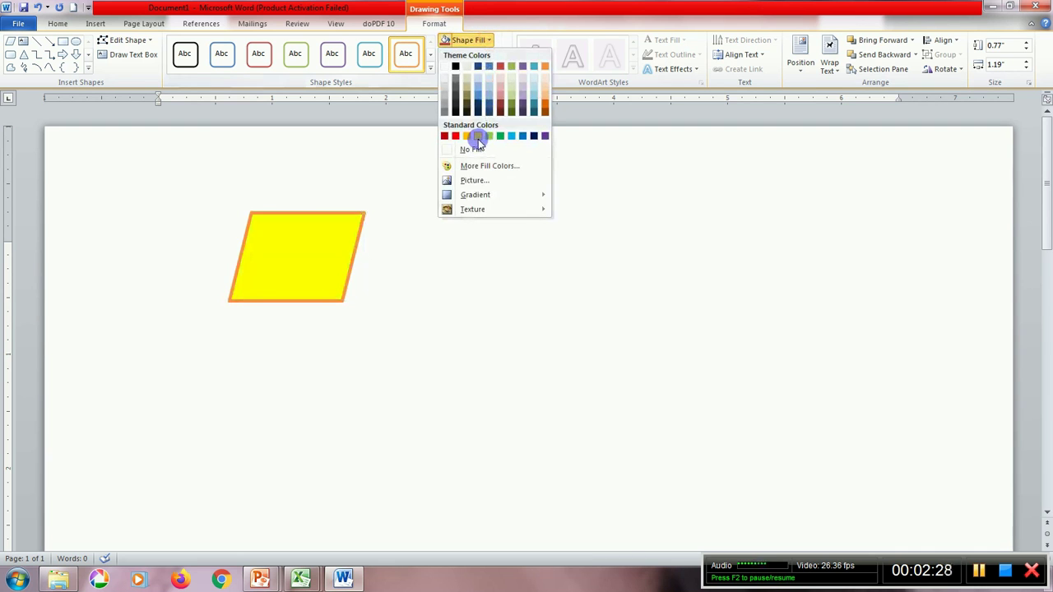
left_click(543, 136)
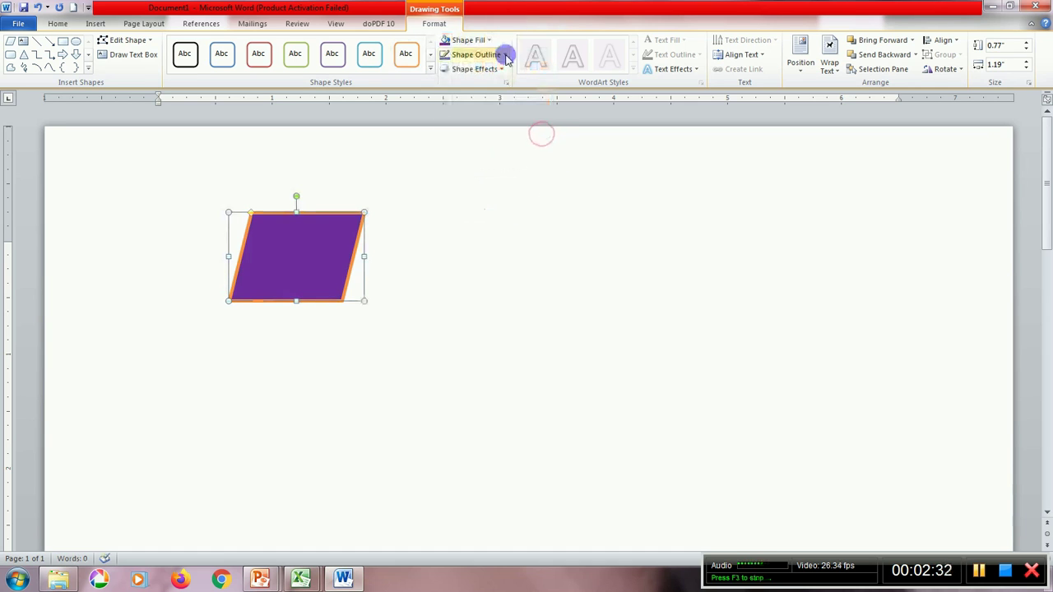
left_click(506, 55)
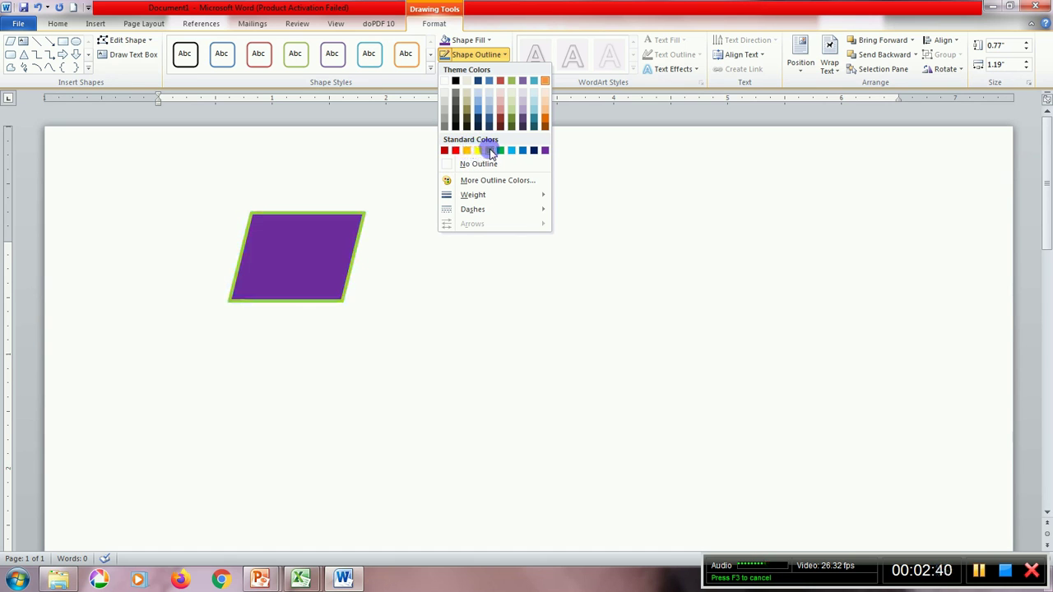
left_click(455, 150)
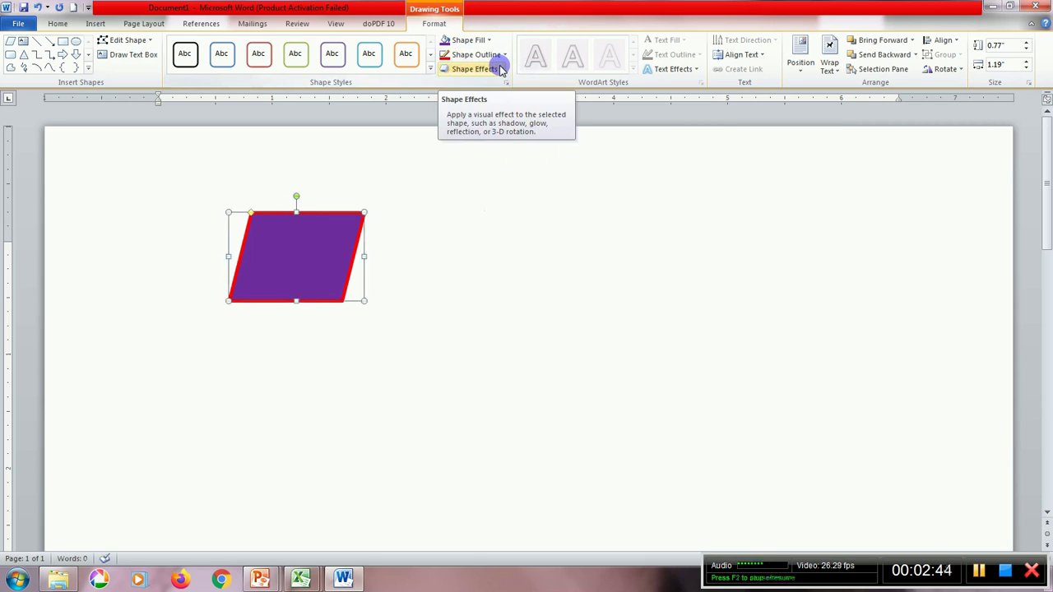
Draw a flowchart circle with a cross inside, about 1.26" high and 2.07" wide, to the right of the parallelogram
left_click(88, 70)
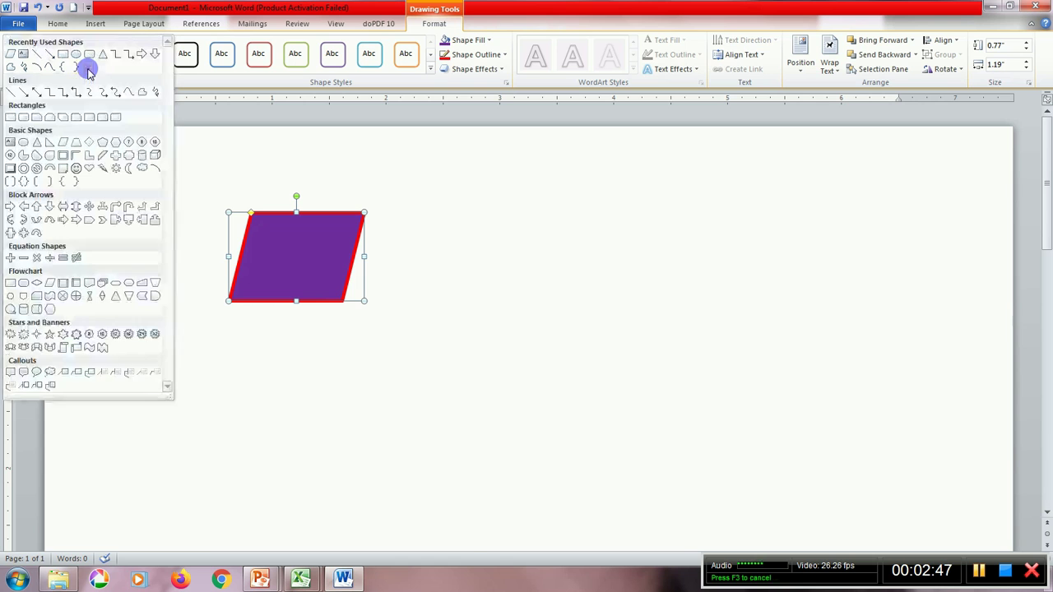
left_click(72, 296)
left_click_drag(457, 246, 692, 389)
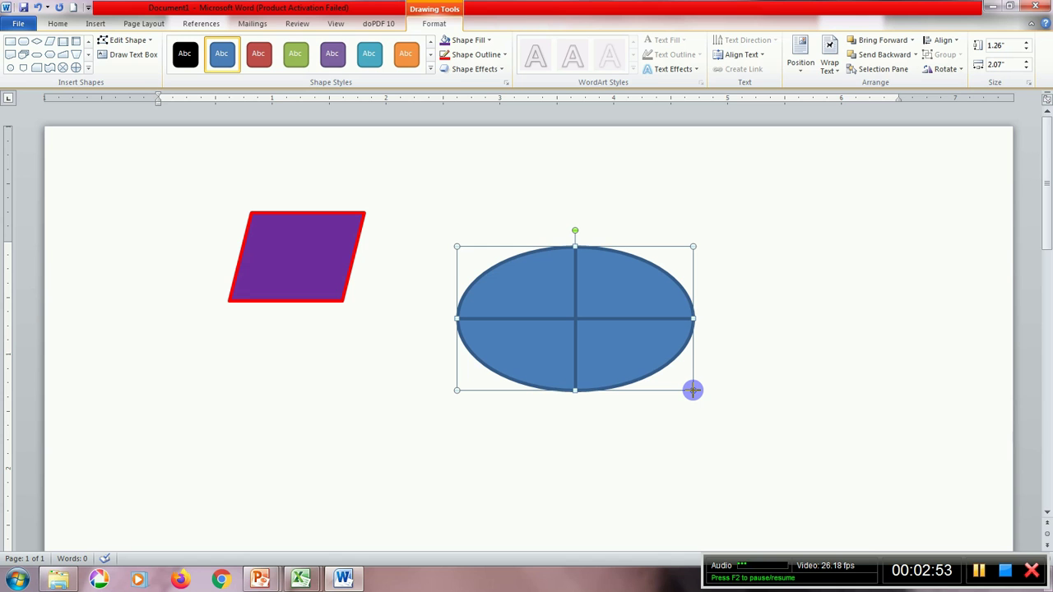
Undo all the shape drawing and formatting until the page is blank
key("ctrl+z")
key("ctrl+z")
key("ctrl+z")
key("ctrl+z")
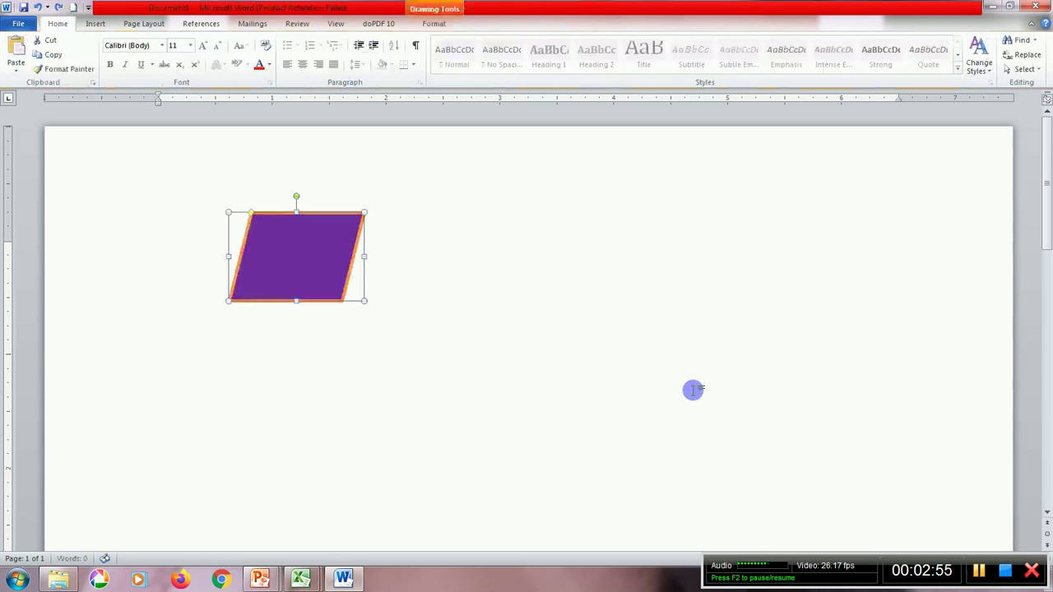
key("ctrl+z")
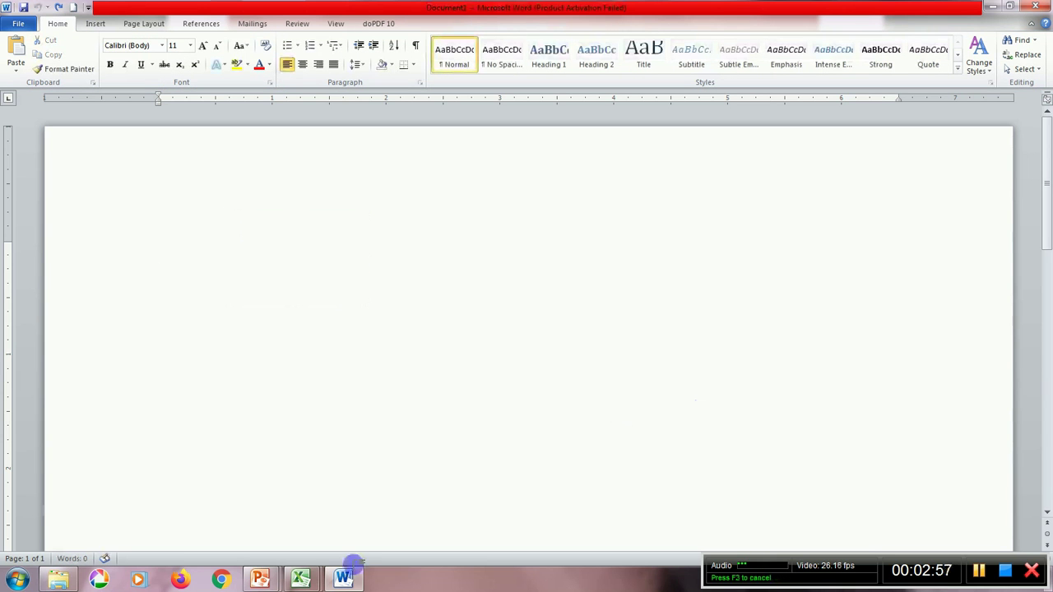
Switch to the PowerPoint slide show and advance to the "Placing Text in Shapes" slide
left_click(342, 579)
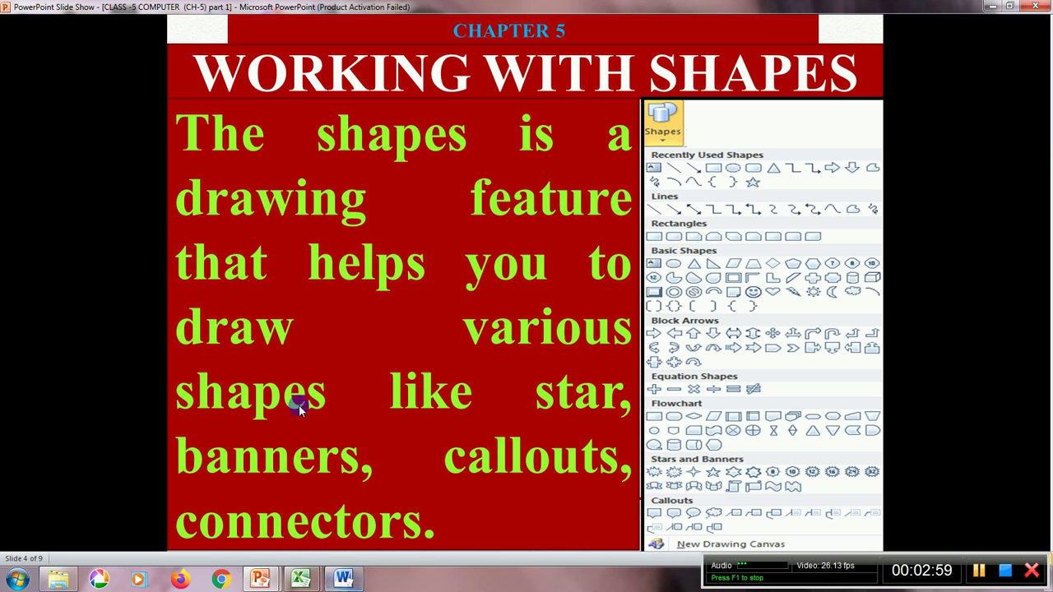
left_click(135, 380)
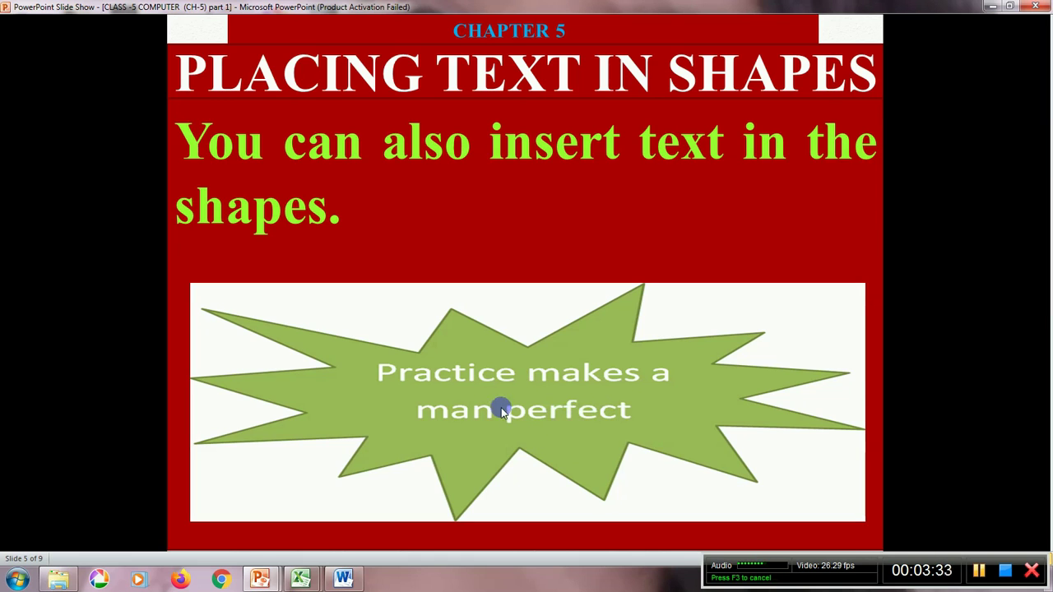
Switch back to the Word document and draw an oval about 1.2" high and 2.01" wide in the middle of the page
left_click(341, 581)
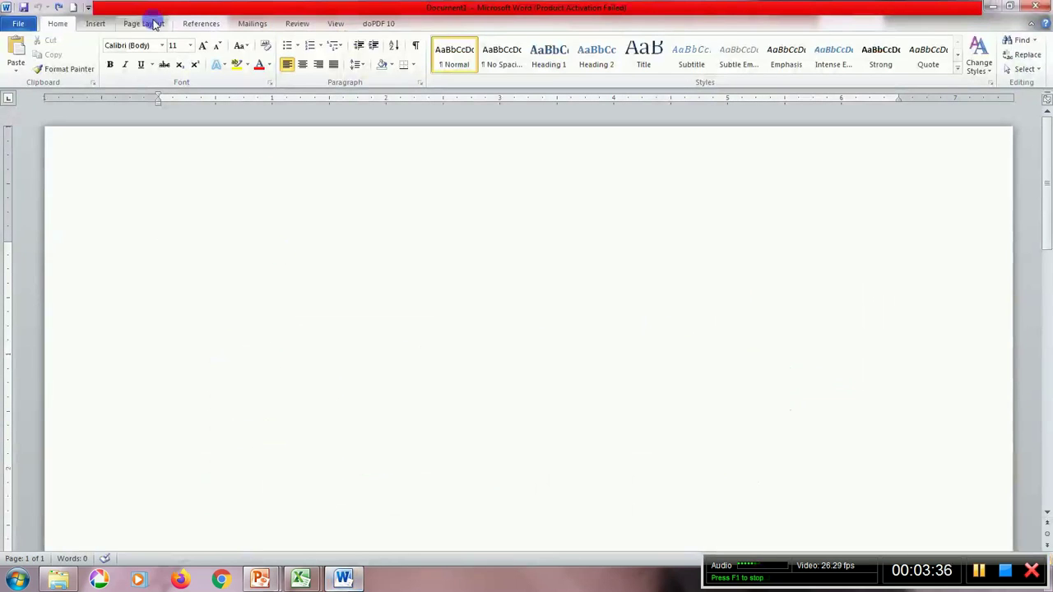
left_click(95, 23)
left_click(190, 64)
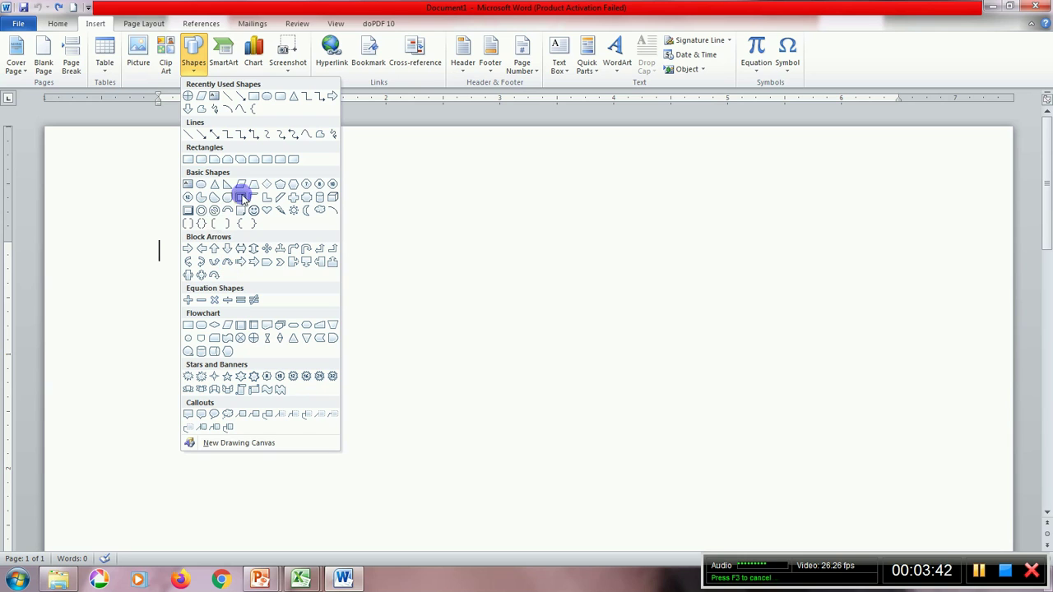
left_click(202, 188)
left_click_drag(373, 221, 602, 359)
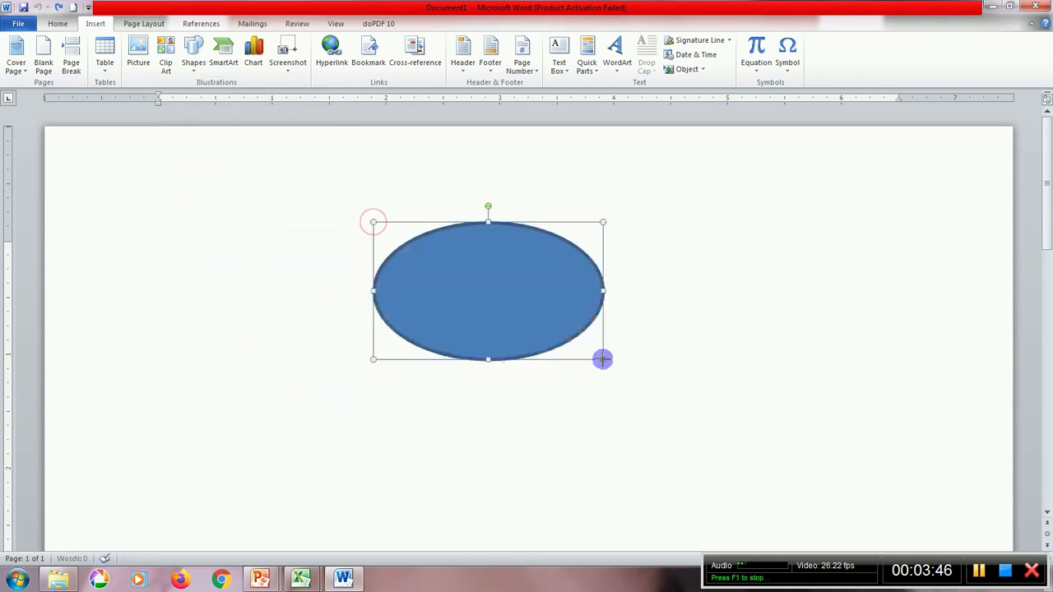
Apply the light red gradient shape style with the subtle effect to the oval
left_click(536, 311)
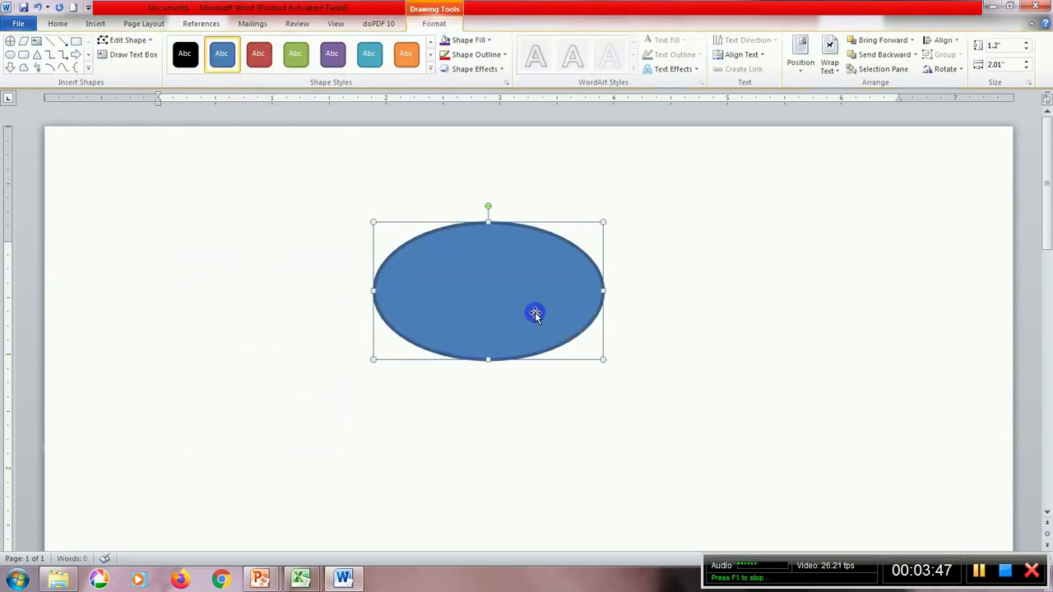
left_click(433, 69)
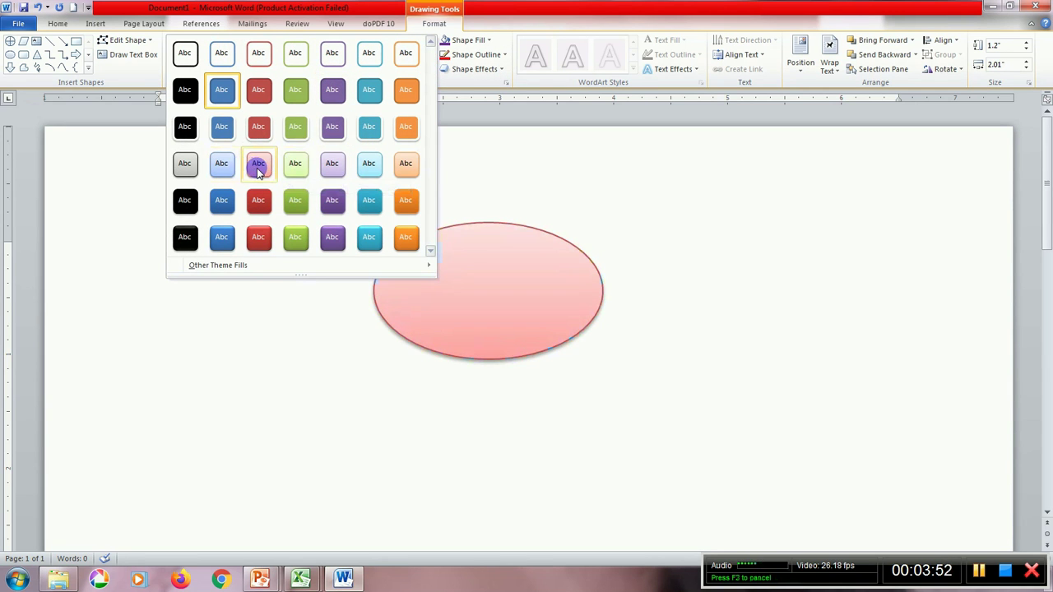
left_click(257, 167)
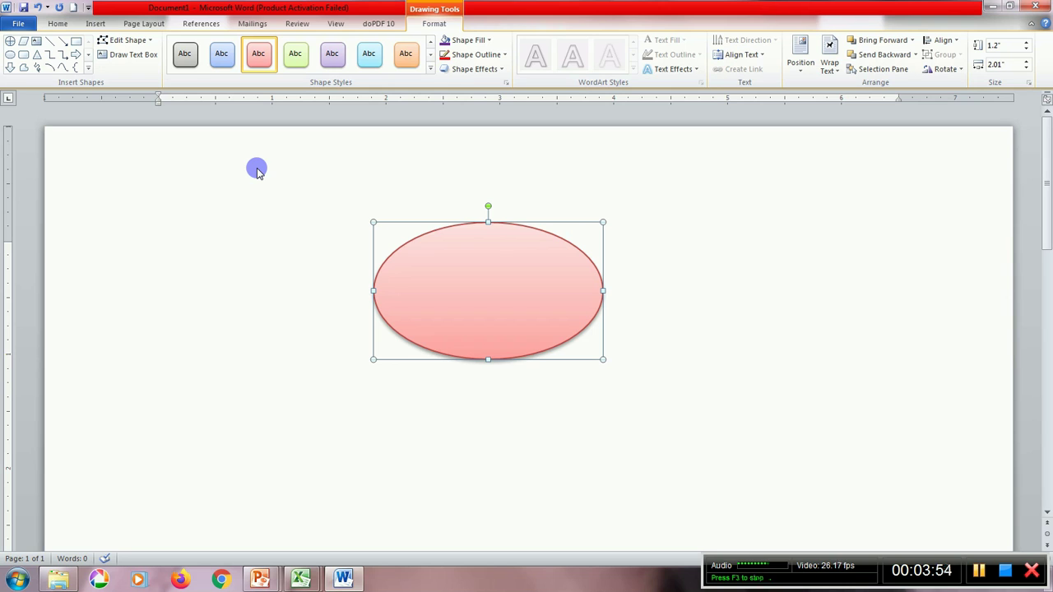
Add the text "Practice makes man perfect" inside the oval
right_click(485, 260)
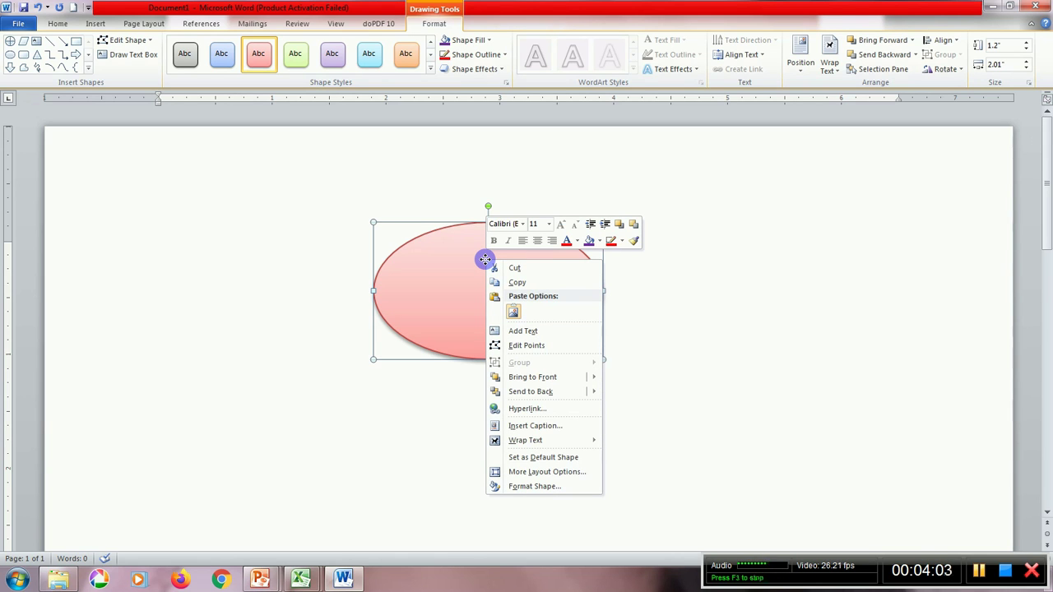
left_click(522, 331)
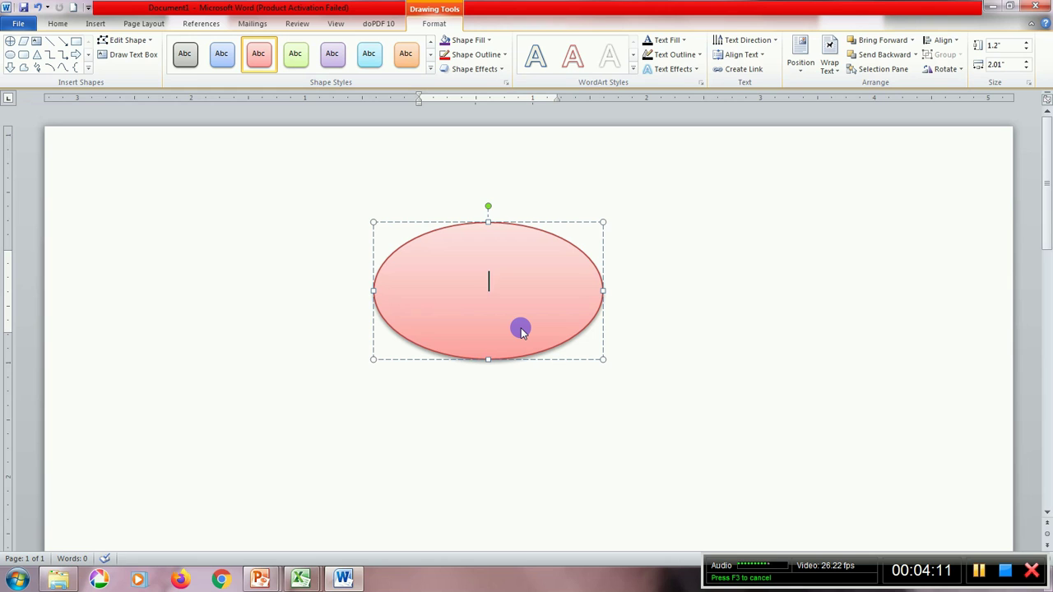
type("pr")
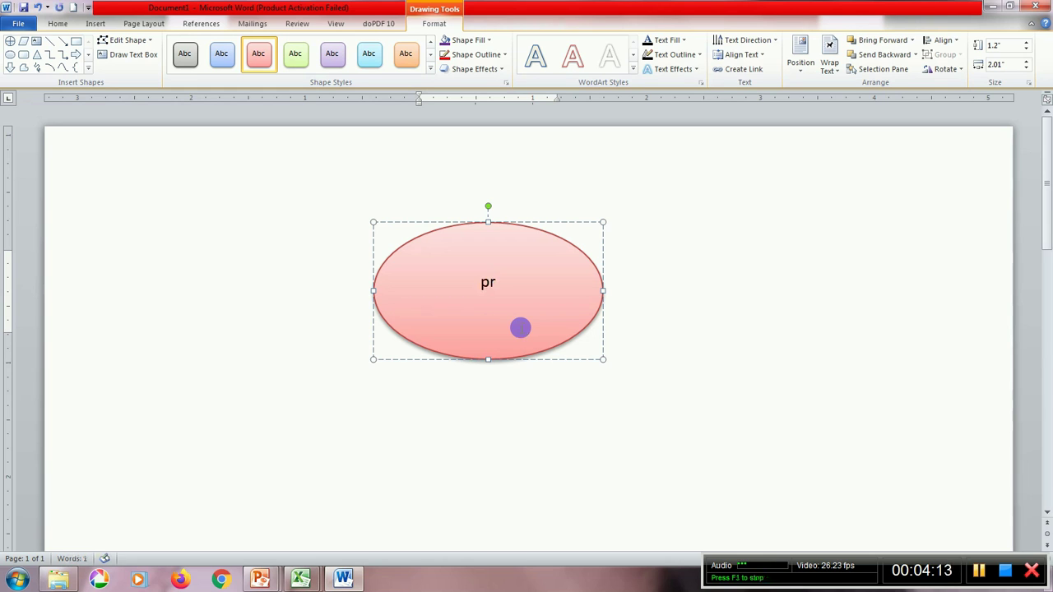
type("actice")
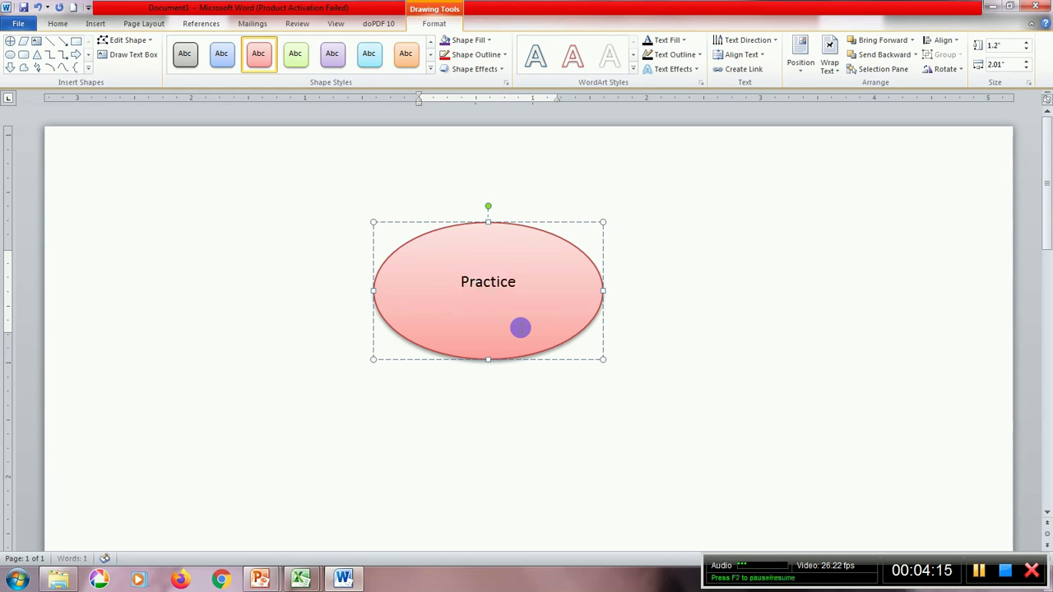
type(" makes ")
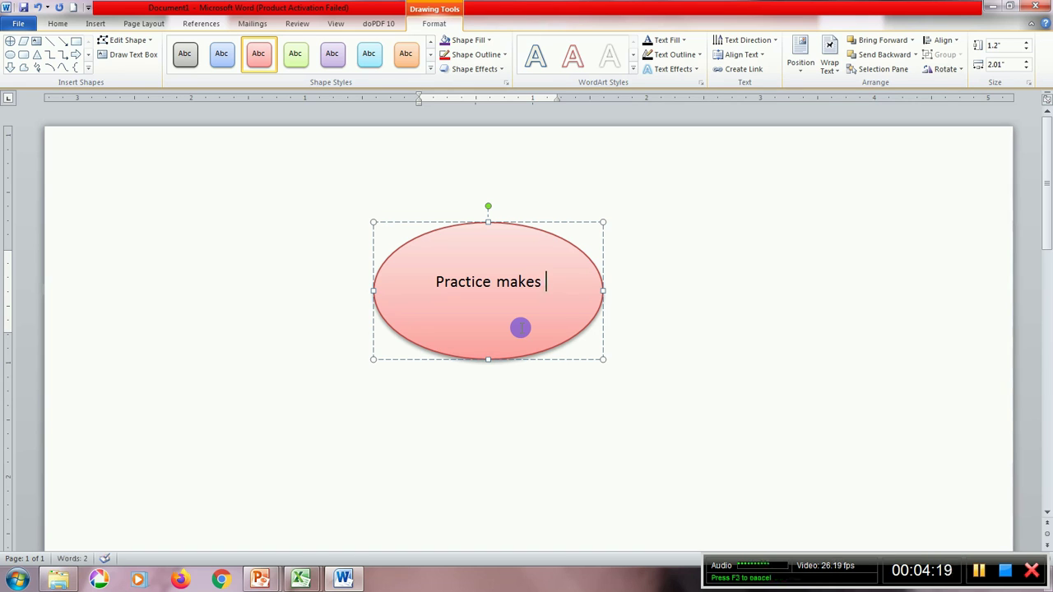
type("man")
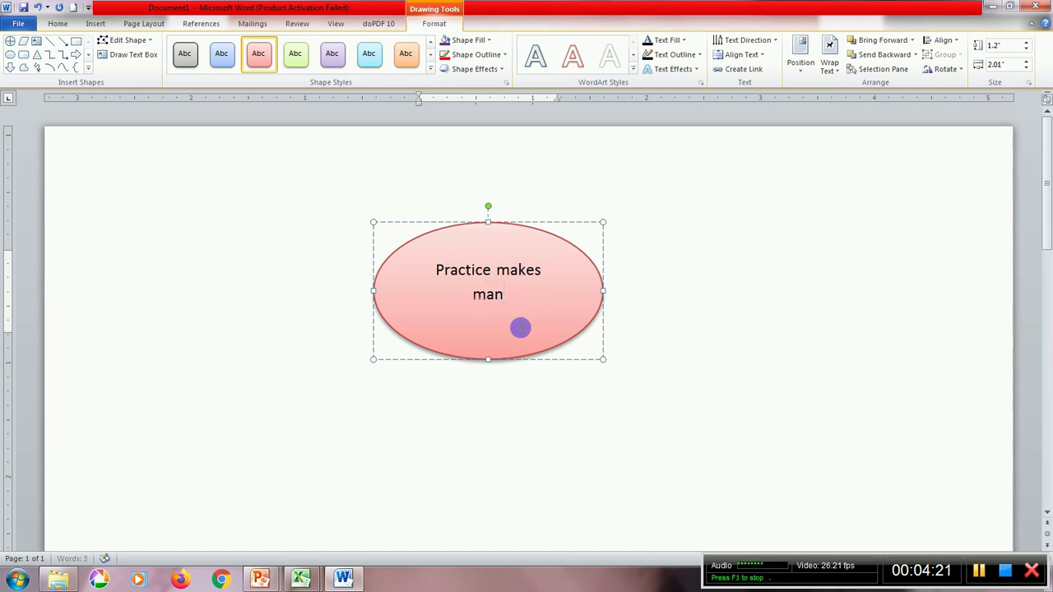
type(" perfect")
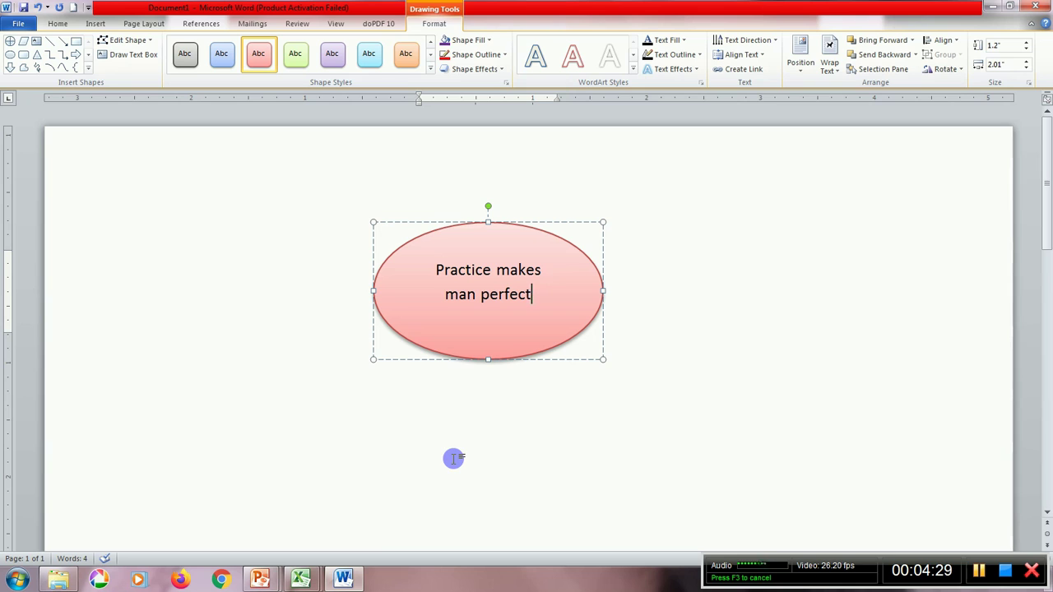
Switch to the PowerPoint slide show and advance to the "Using Drawing Tools" slide
left_click(340, 583)
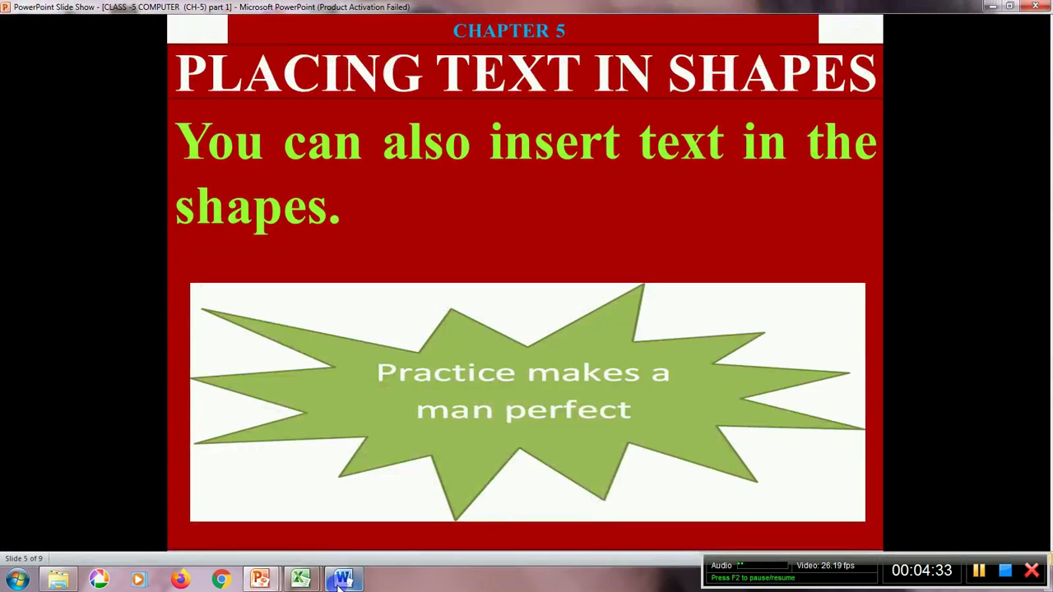
key("Right")
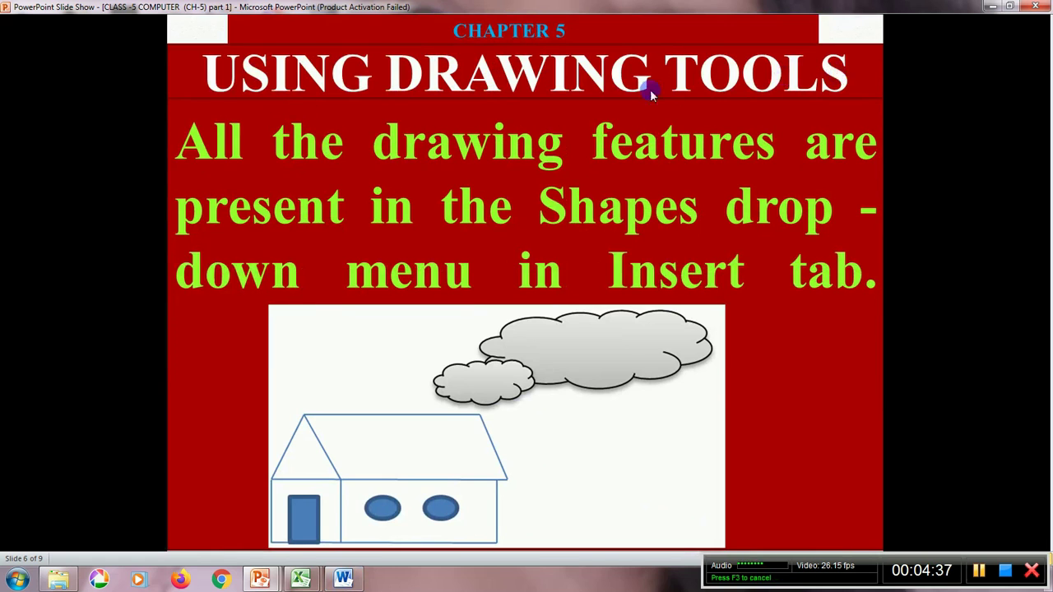
Advance the slide show to the "Inserting Clip Art and Picture" slide
key("Right")
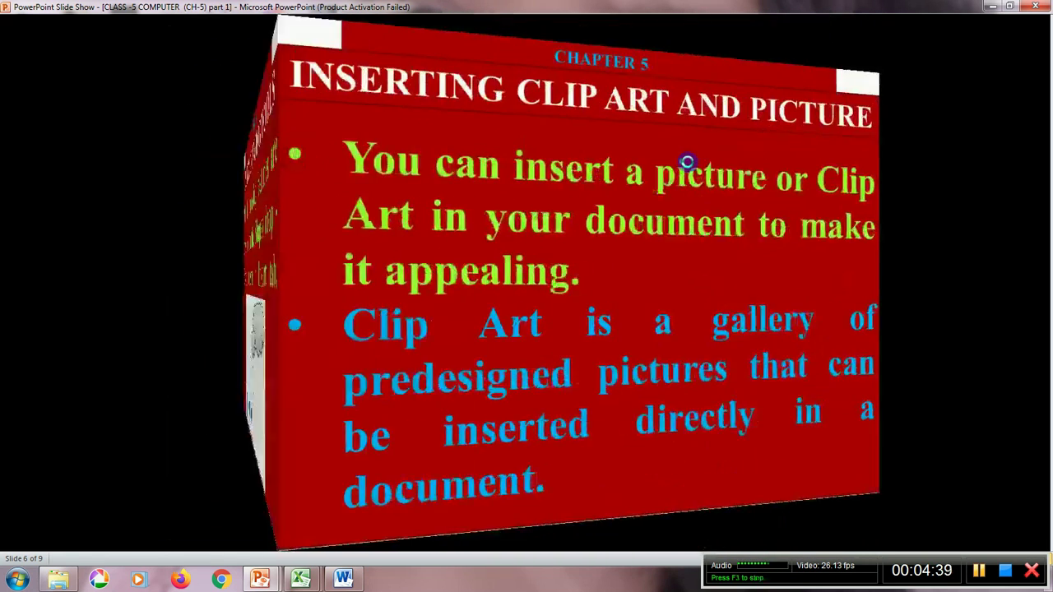
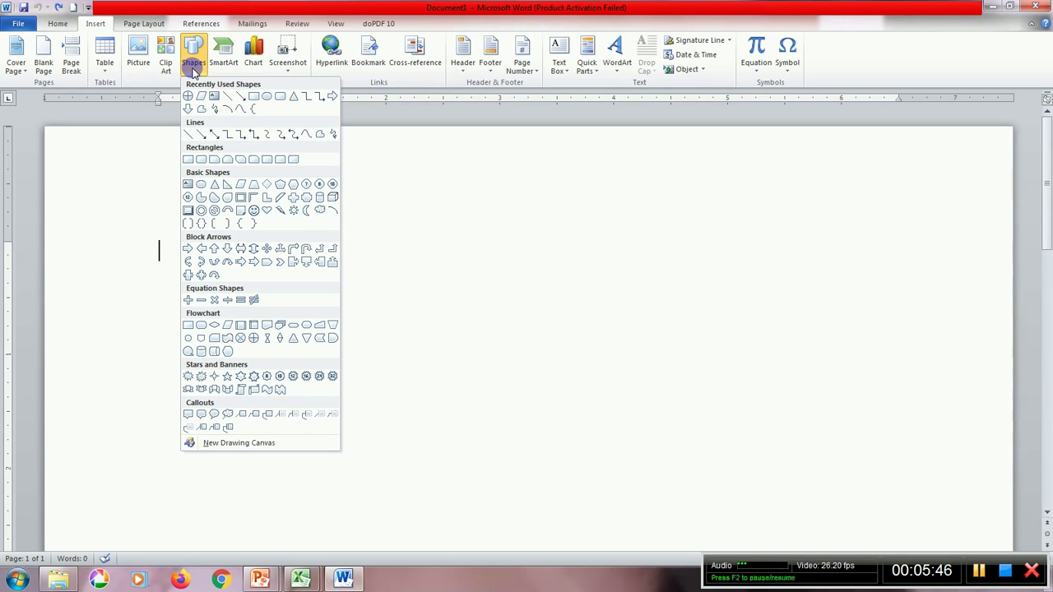
Draw a horizontal straight line about 1.77" long in the middle of the Word page
left_click(190, 134)
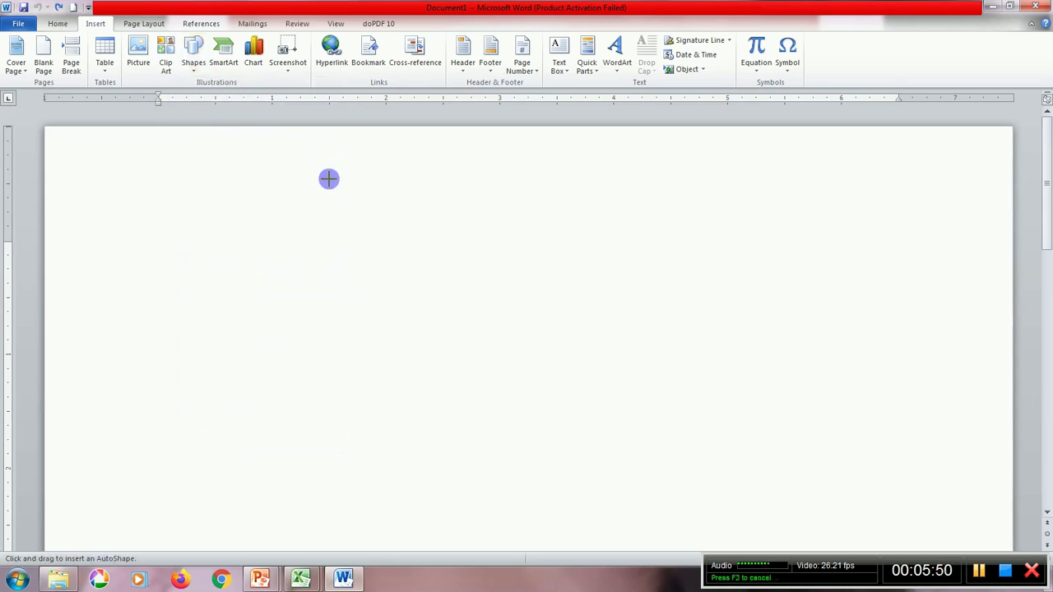
mouse_move(311, 328)
left_mouse_down()
mouse_move(508, 315)
mouse_move(512, 328)
left_mouse_up()
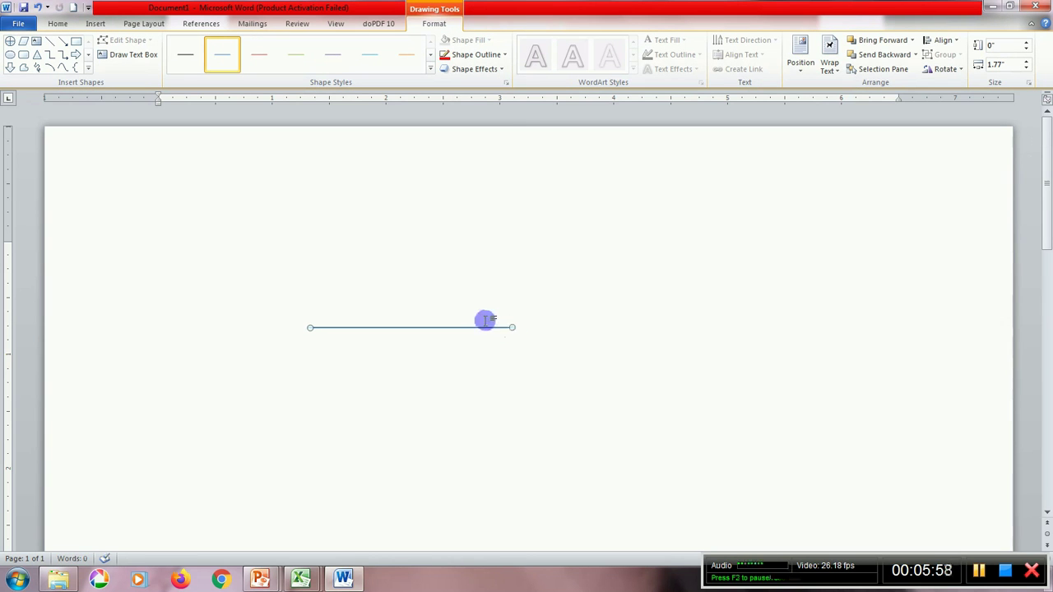
left_click(457, 327)
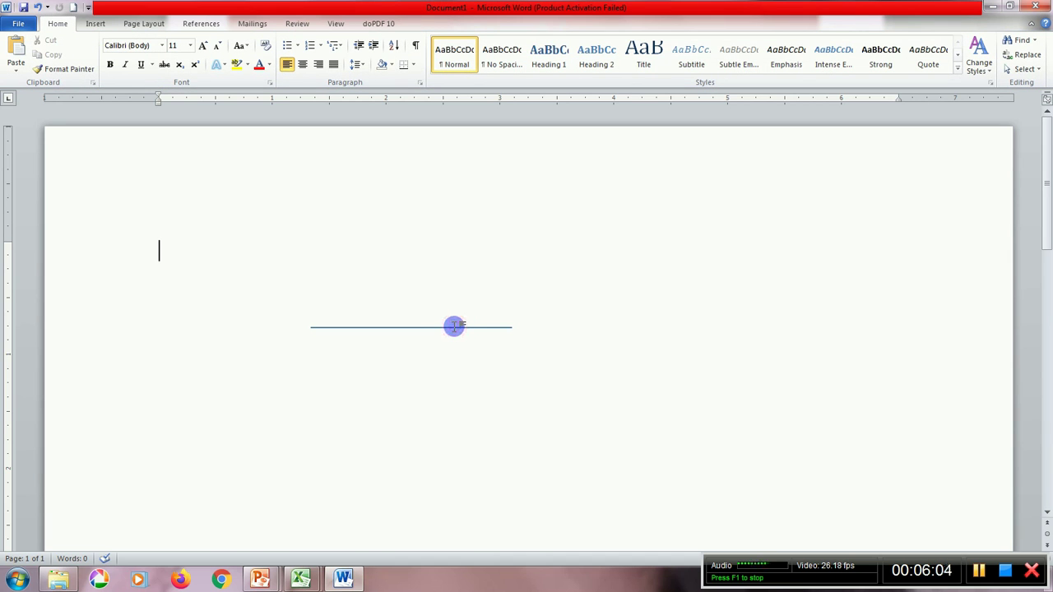
key("ctrl+v")
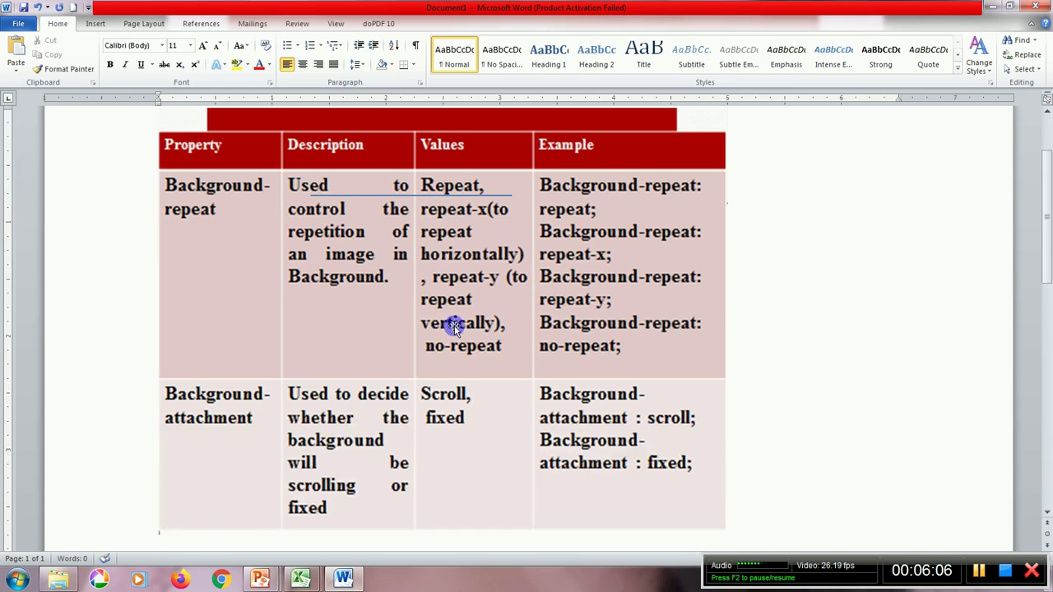
key("ctrl+z")
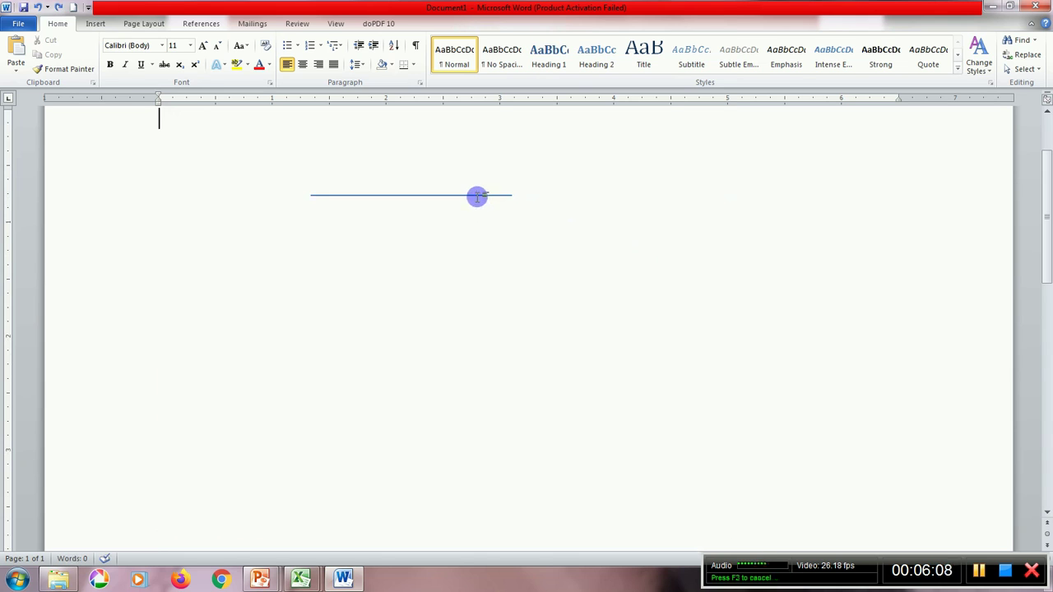
Duplicate the horizontal line and place the copy directly below the original, parallel to it and aligned at both ends
left_click(478, 197)
mouse_move(478, 198)
left_mouse_down()
mouse_move(485, 210)
mouse_move(444, 218)
mouse_move(423, 232)
mouse_move(421, 250)
left_mouse_up()
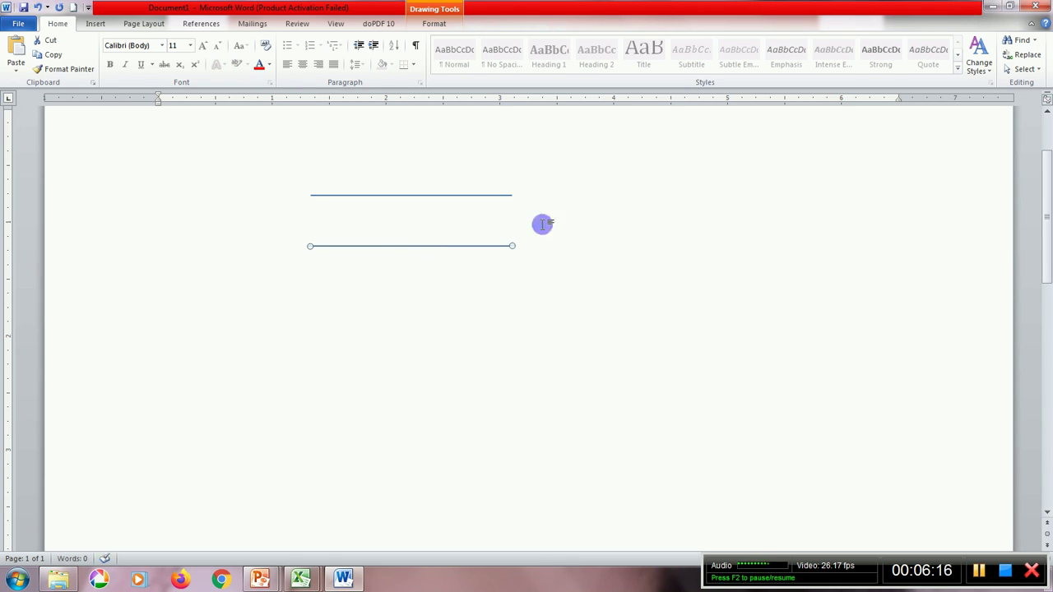
Draw a vertical line about 0.44" long joining the left ends of the two horizontal lines
left_click_drag(1046, 187, 1046, 157)
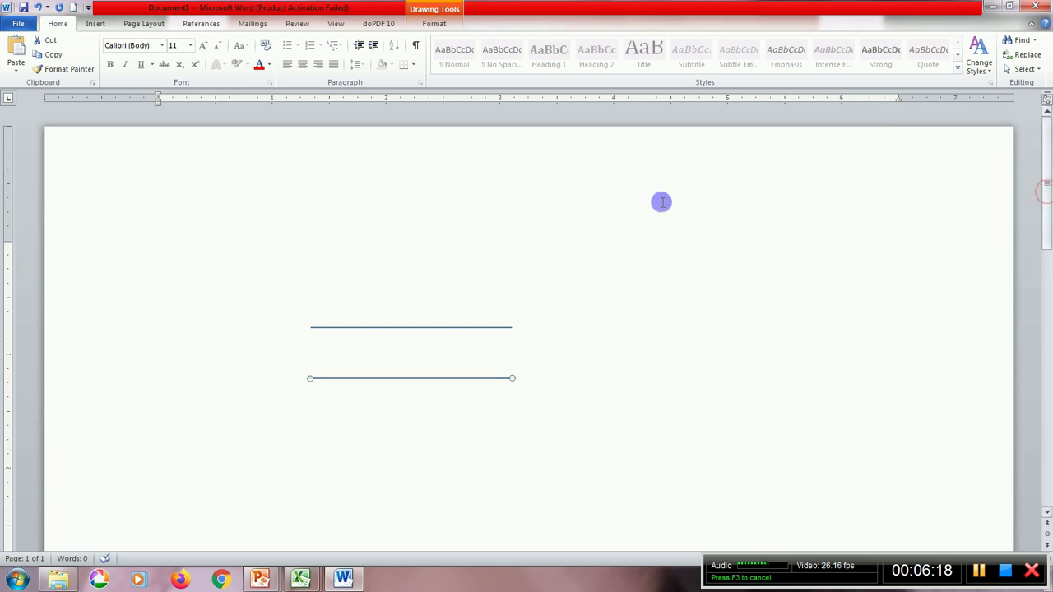
left_click(97, 23)
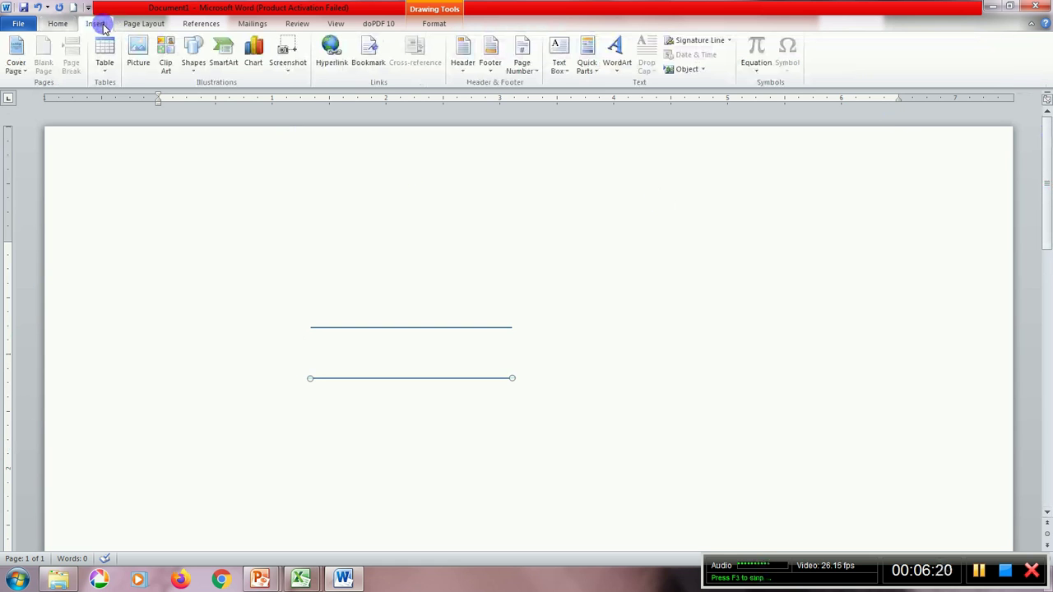
left_click(194, 62)
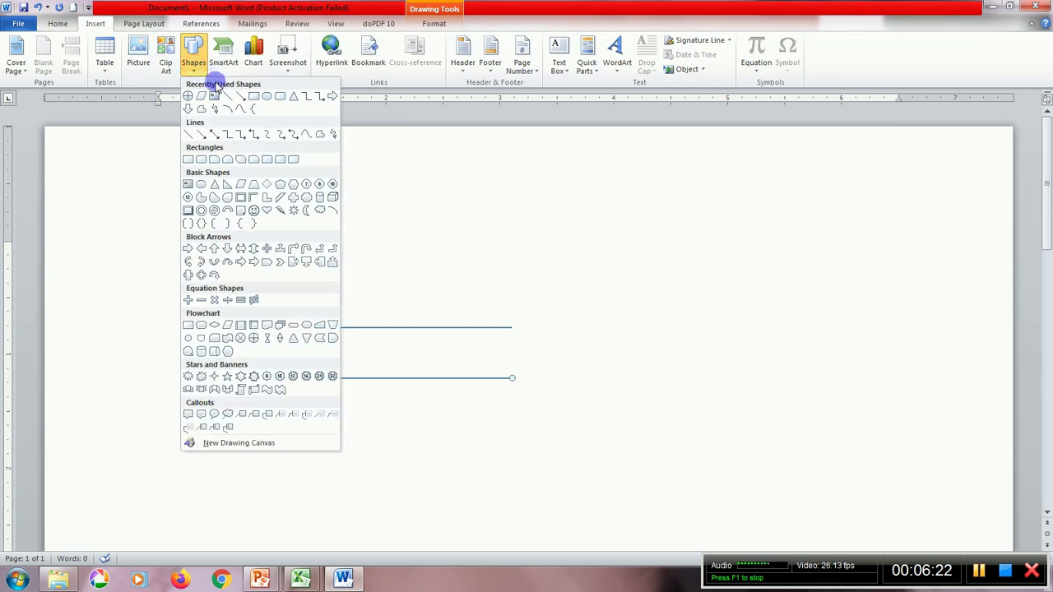
left_click(228, 98)
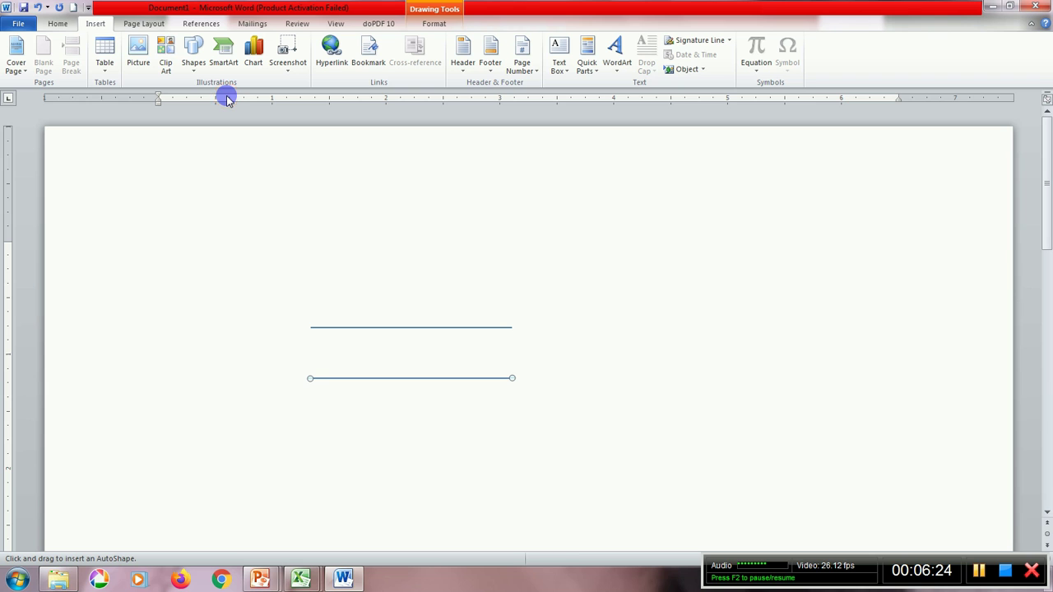
left_click_drag(312, 328, 310, 379)
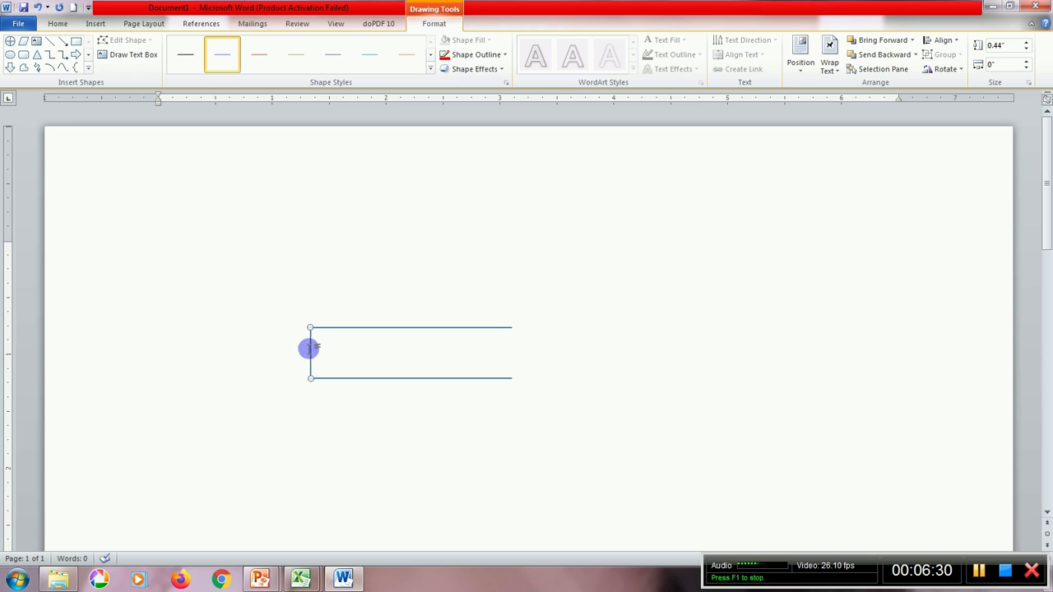
Duplicate the vertical line twice, placing one copy as a partition near the left end and the other at the right ends of the horizontal lines
left_click_drag(312, 349, 316, 353)
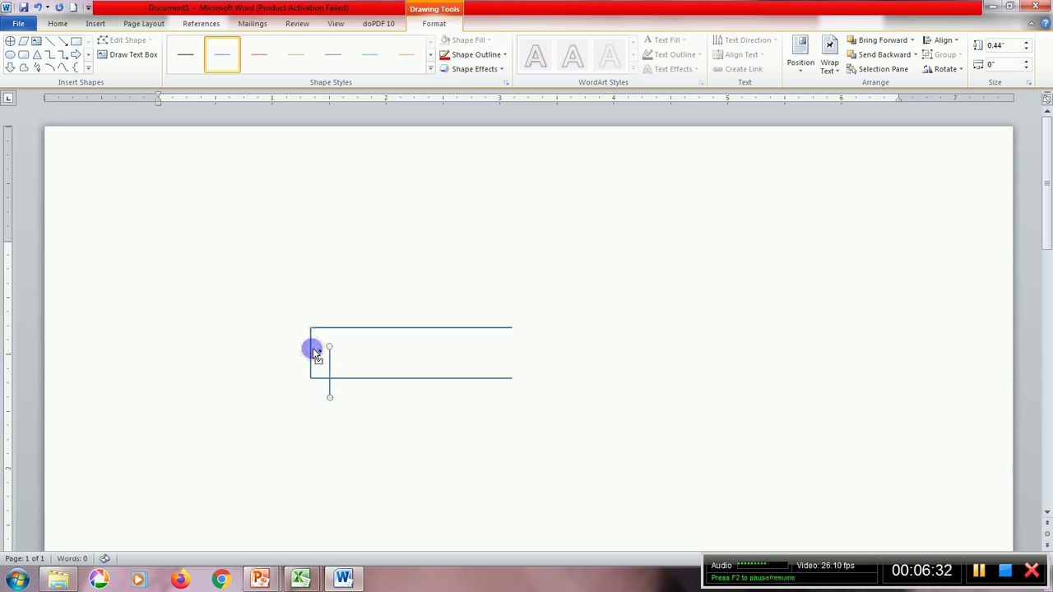
left_click_drag(329, 362, 367, 343)
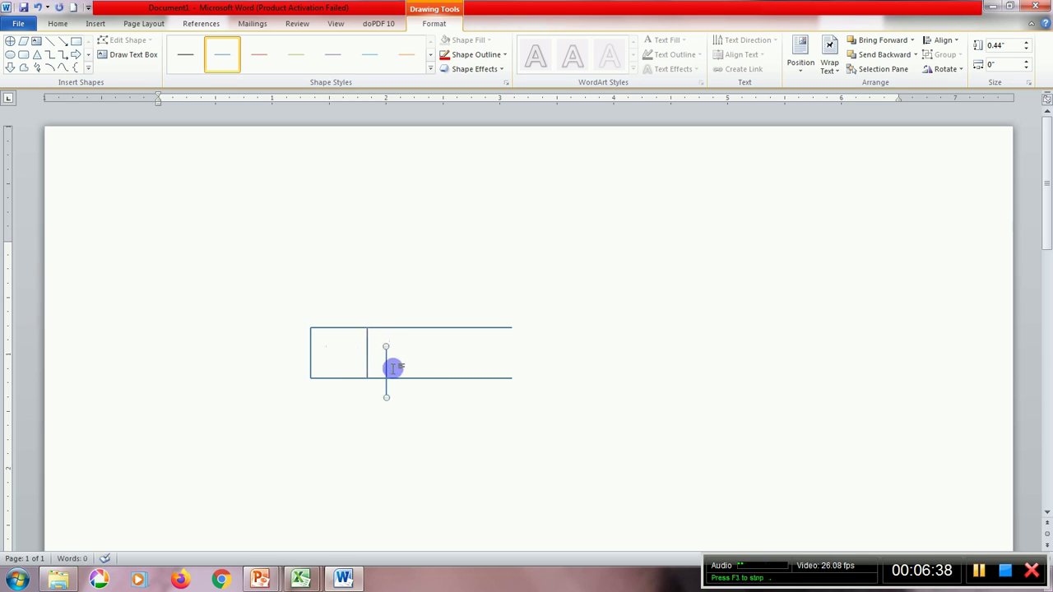
left_click_drag(386, 365, 510, 344)
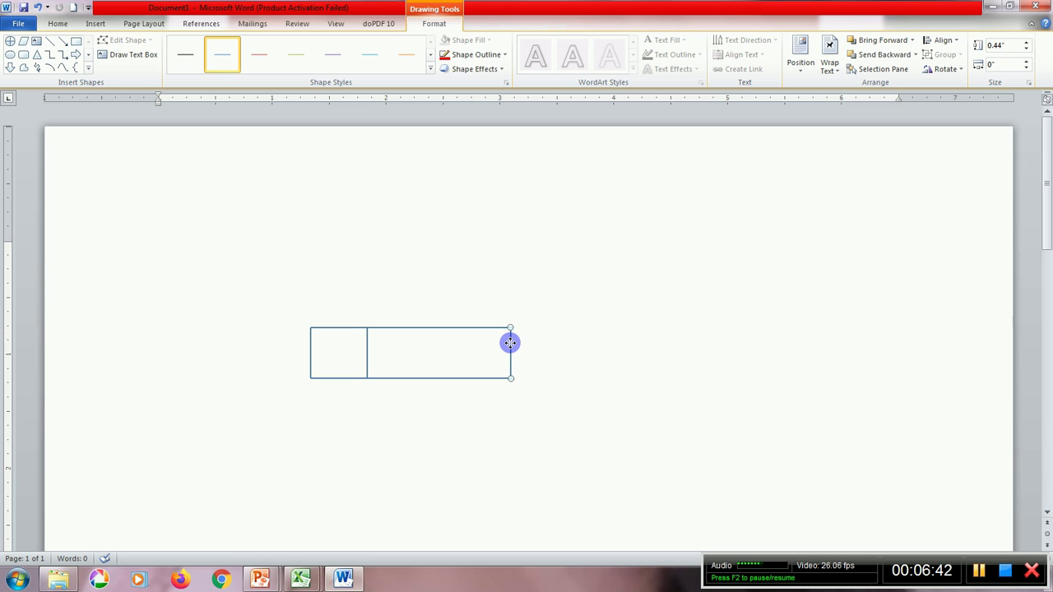
Draw two slanted lines about 0.38" high that form a triangular gable above the small left section of the house
left_click(51, 43)
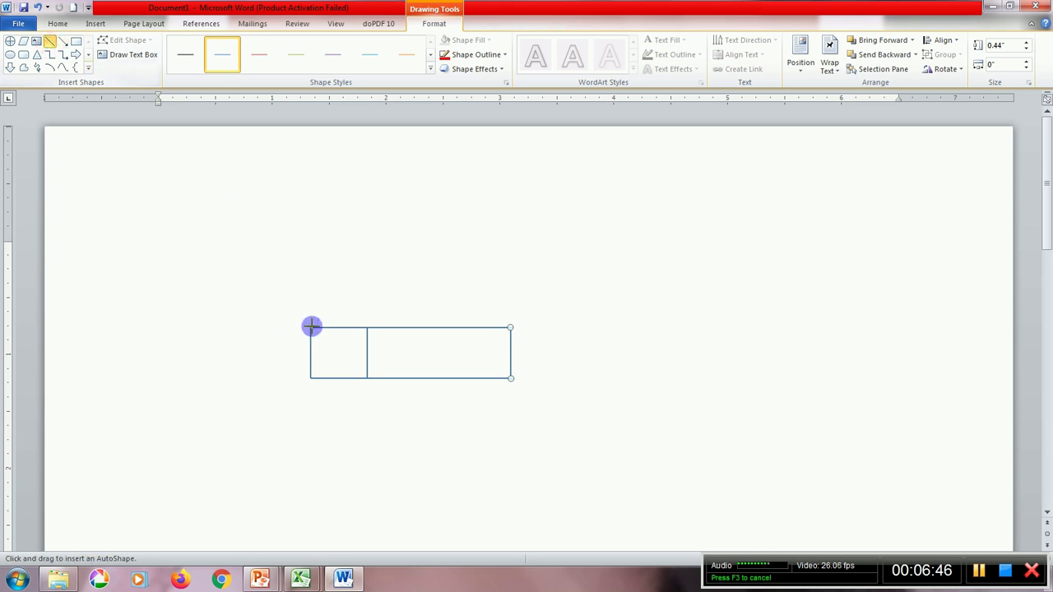
left_click_drag(311, 326, 340, 285)
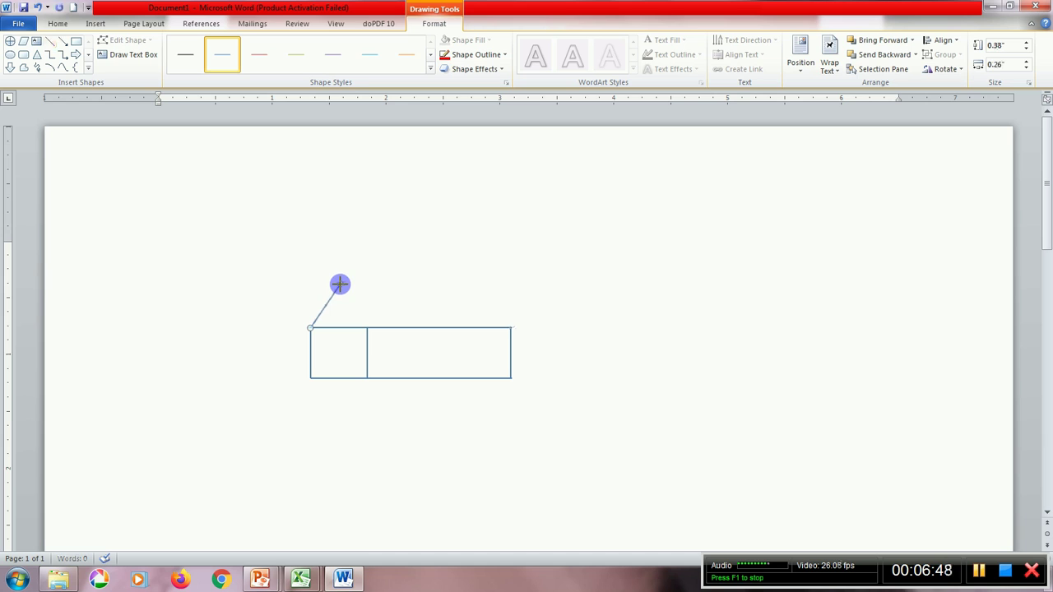
left_click(50, 40)
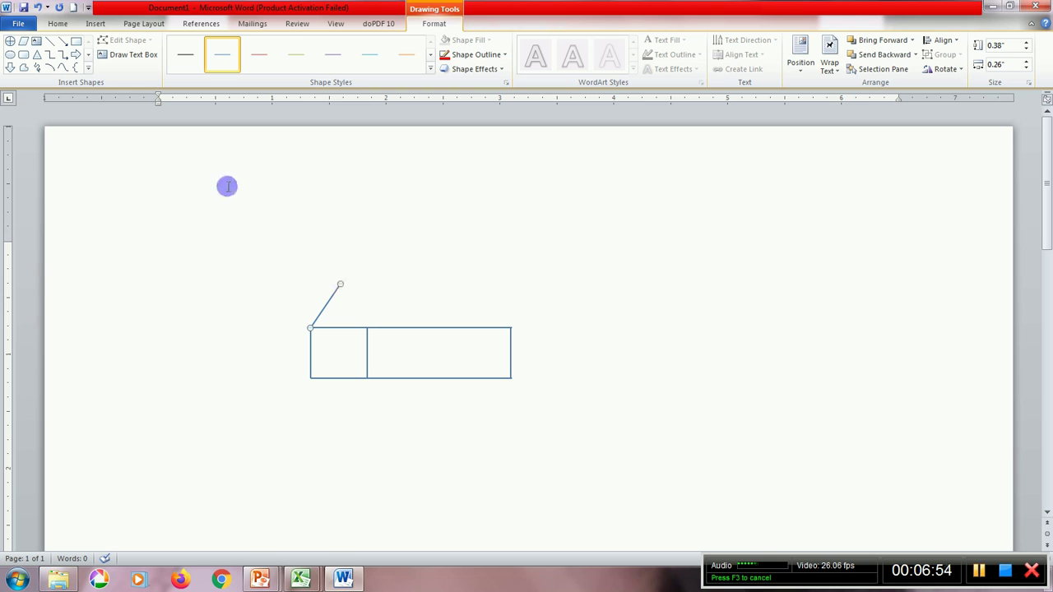
left_click(50, 41)
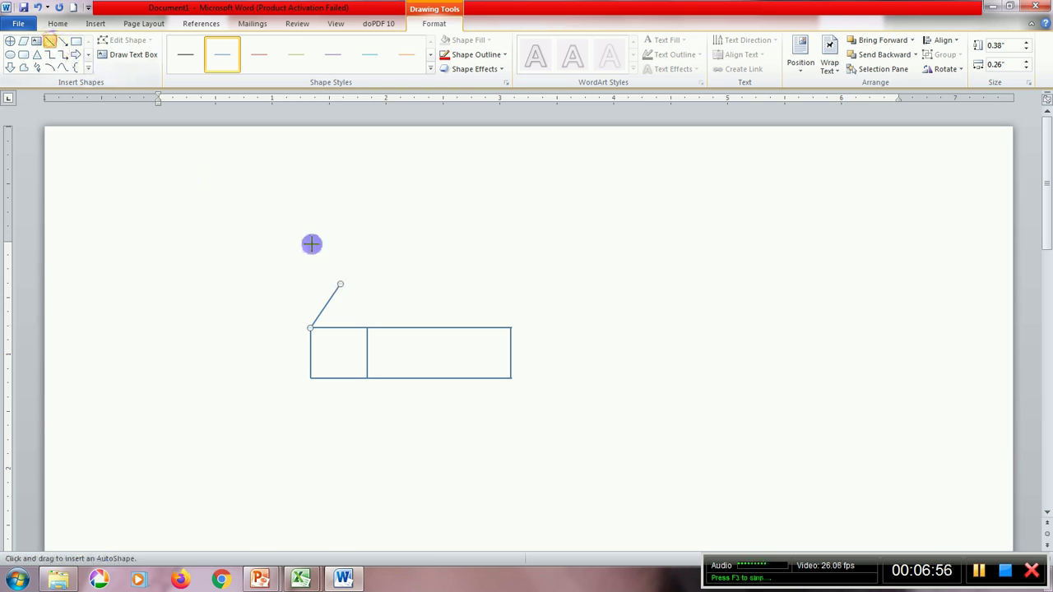
left_click_drag(341, 284, 366, 328)
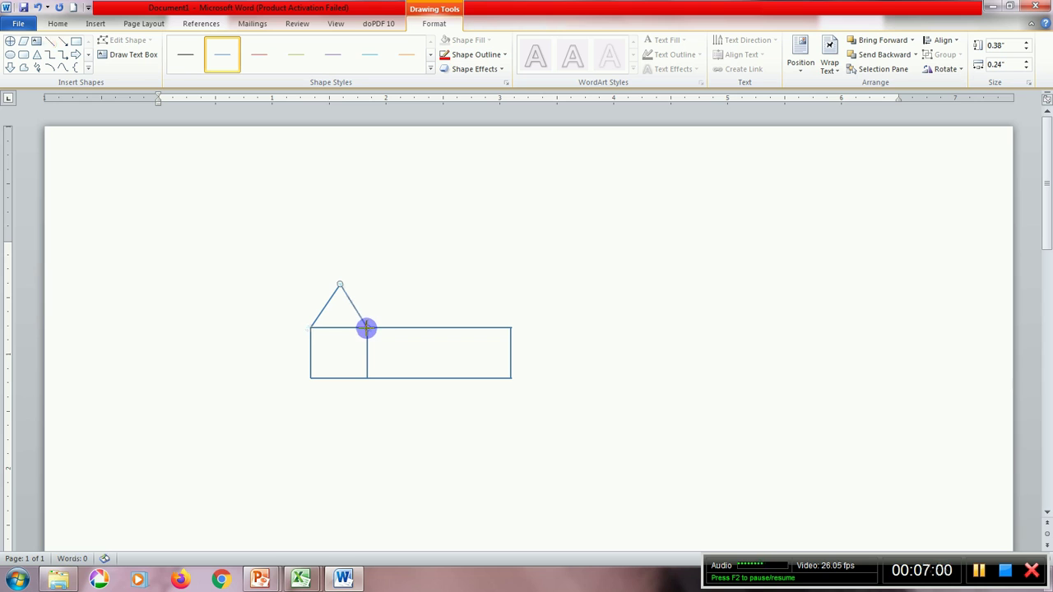
Draw a horizontal ridge line about 1.45" long from the gable's peak and a slanted line from its end to the right wall's upper corner
left_click(51, 41)
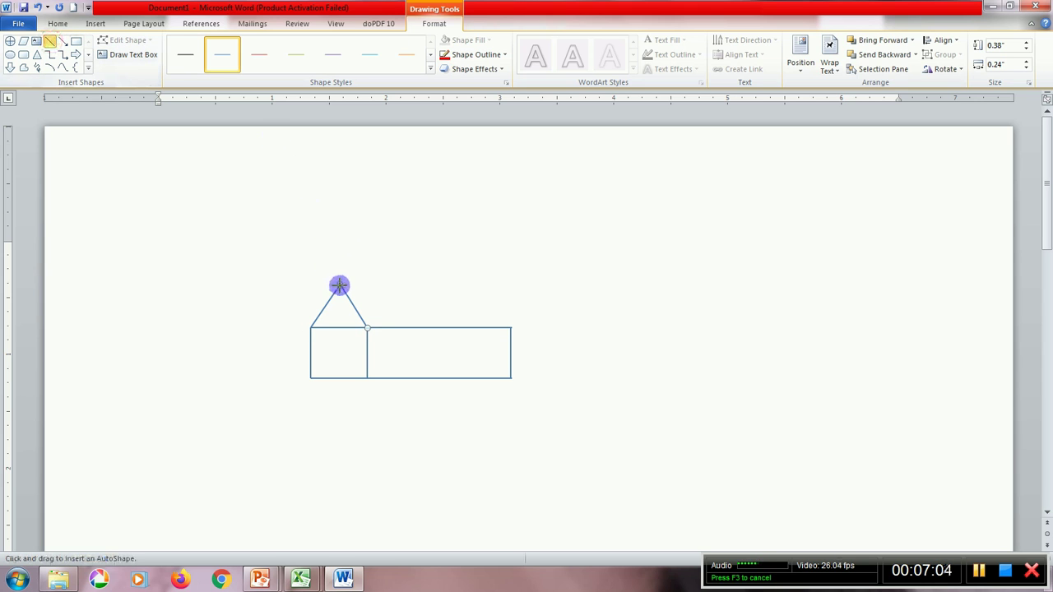
left_click_drag(340, 284, 505, 284)
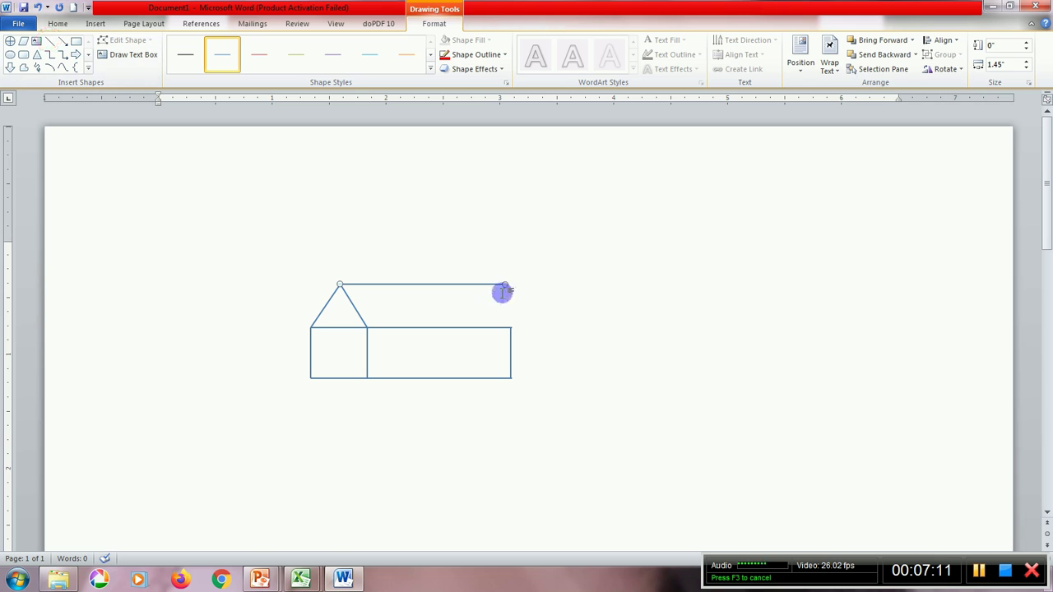
mouse_move(503, 284)
left_mouse_down()
mouse_move(507, 325)
mouse_move(504, 285)
left_mouse_up()
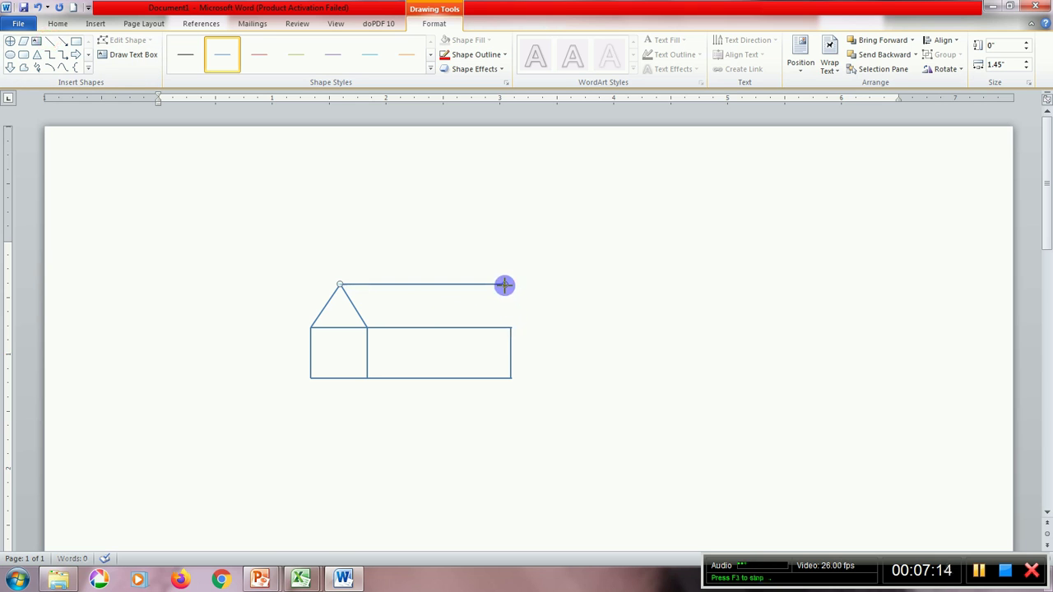
left_click(54, 43)
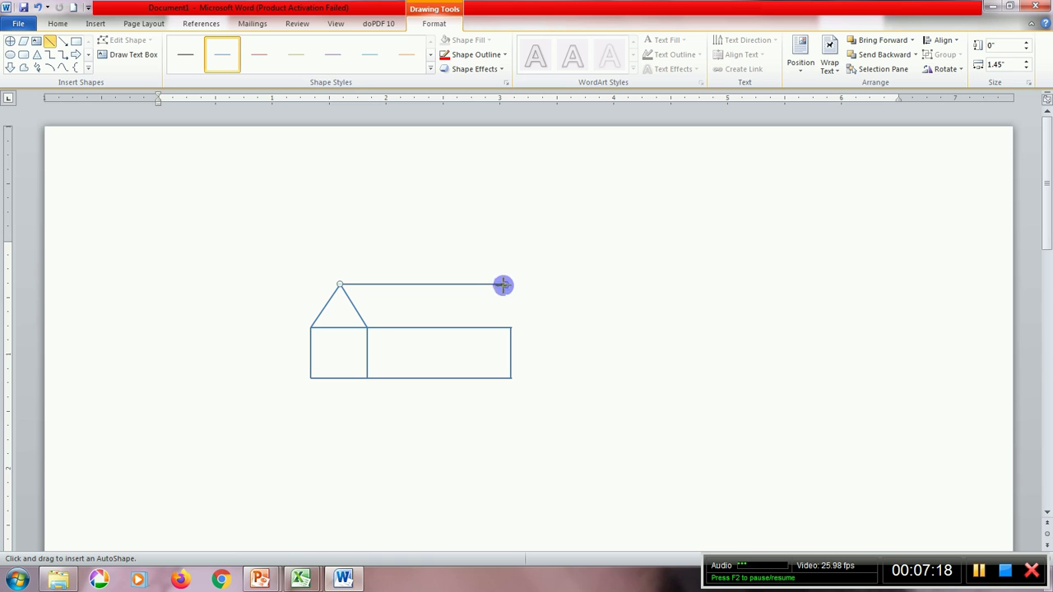
left_click_drag(505, 286, 511, 327)
left_click(496, 416)
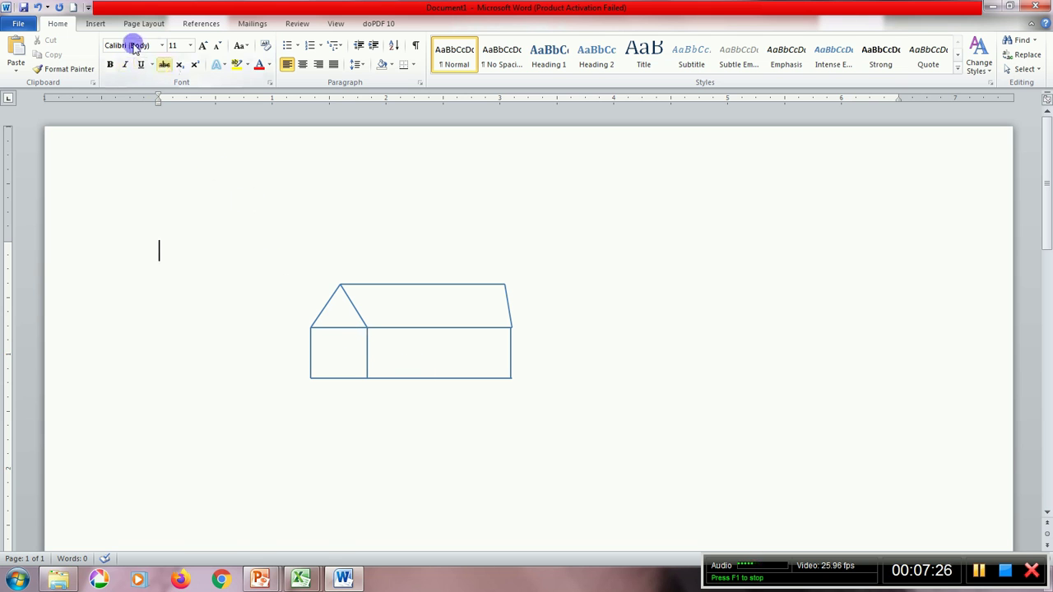
Draw a rectangular door about 0.32" high and 0.23" wide under the gable and apply the Intense Effect - Red, Accent 2 style
left_click(99, 24)
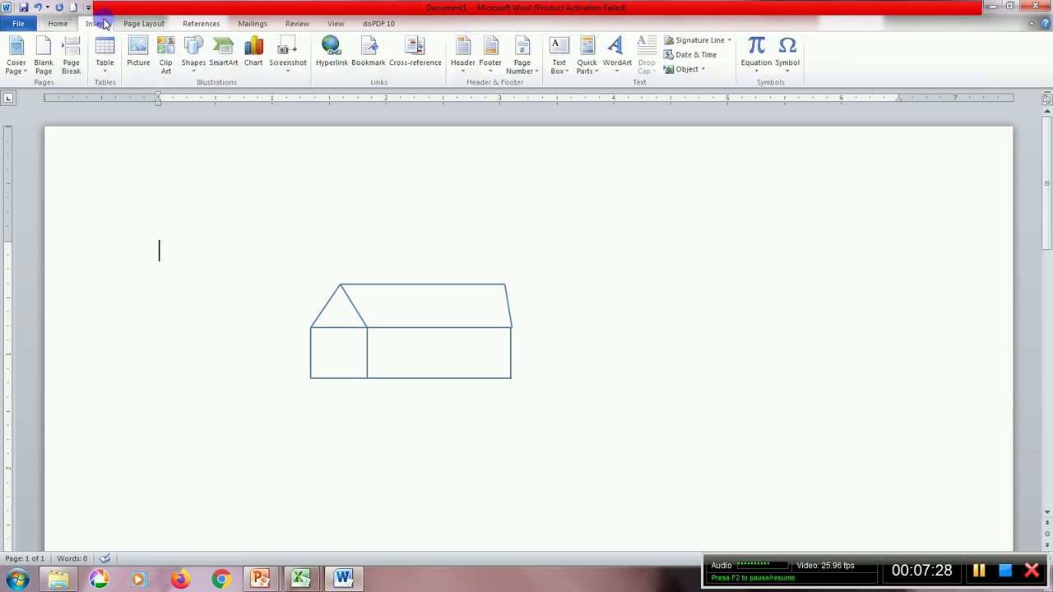
left_click(194, 64)
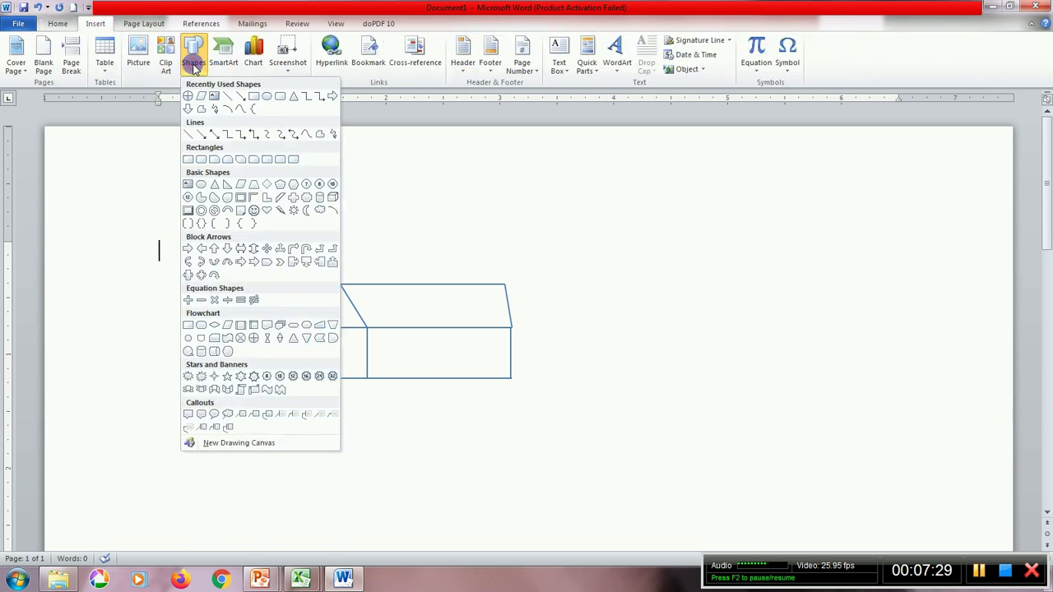
left_click(192, 162)
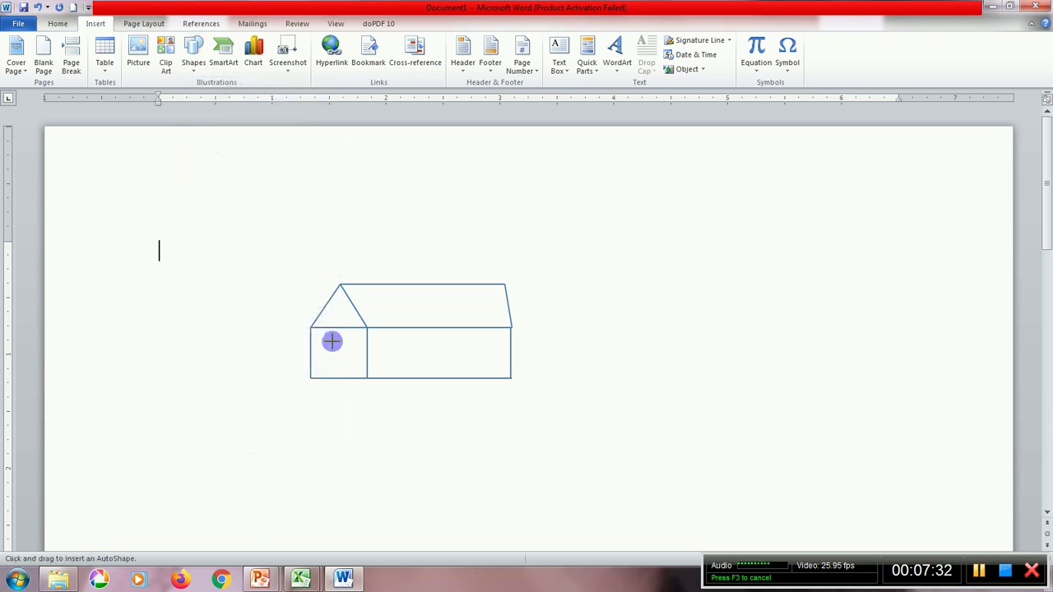
left_click_drag(324, 341, 348, 376)
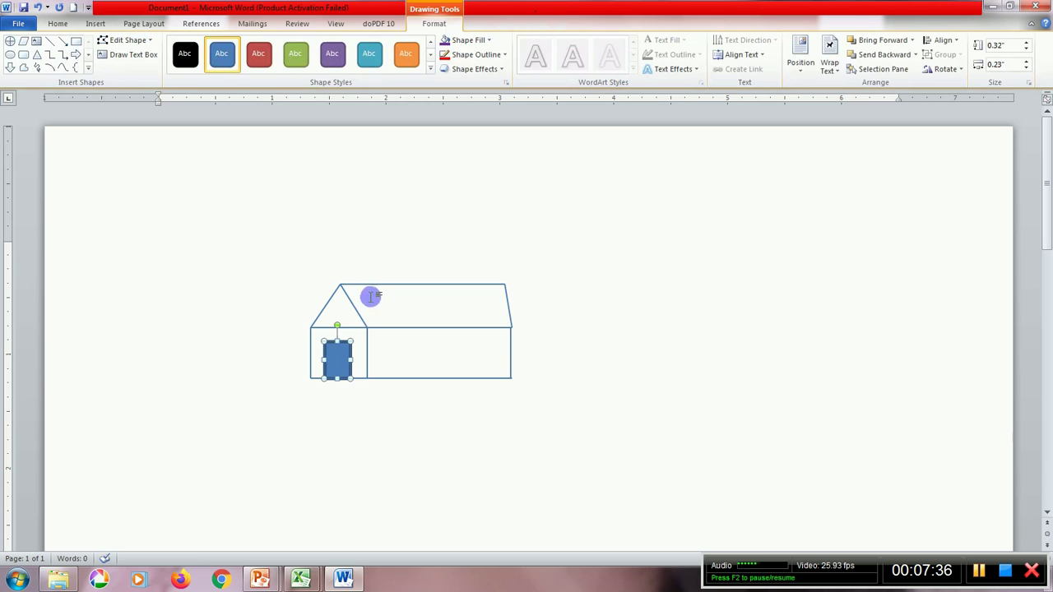
left_click(431, 67)
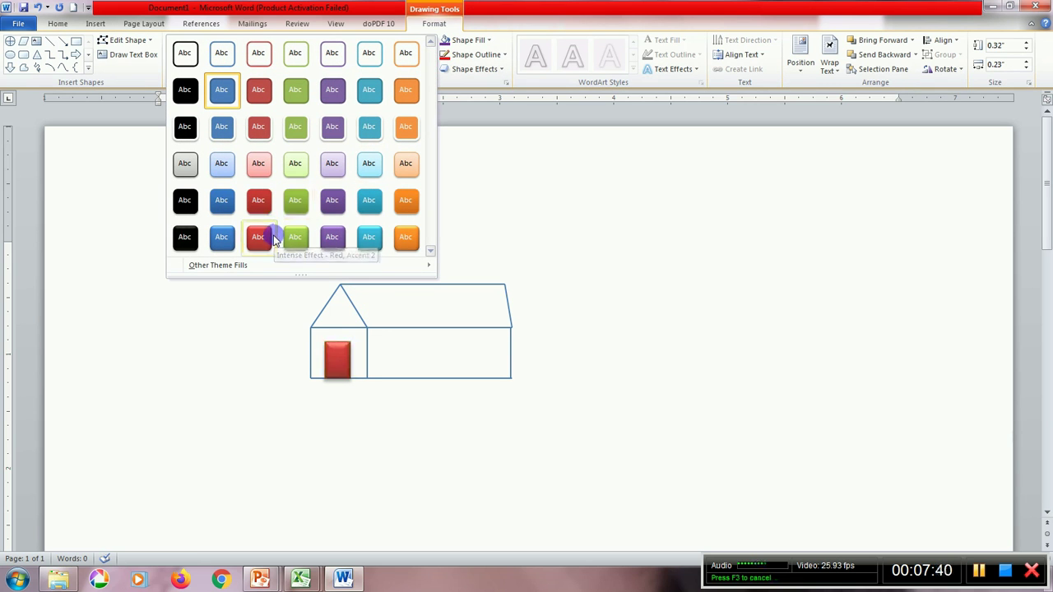
left_click(274, 237)
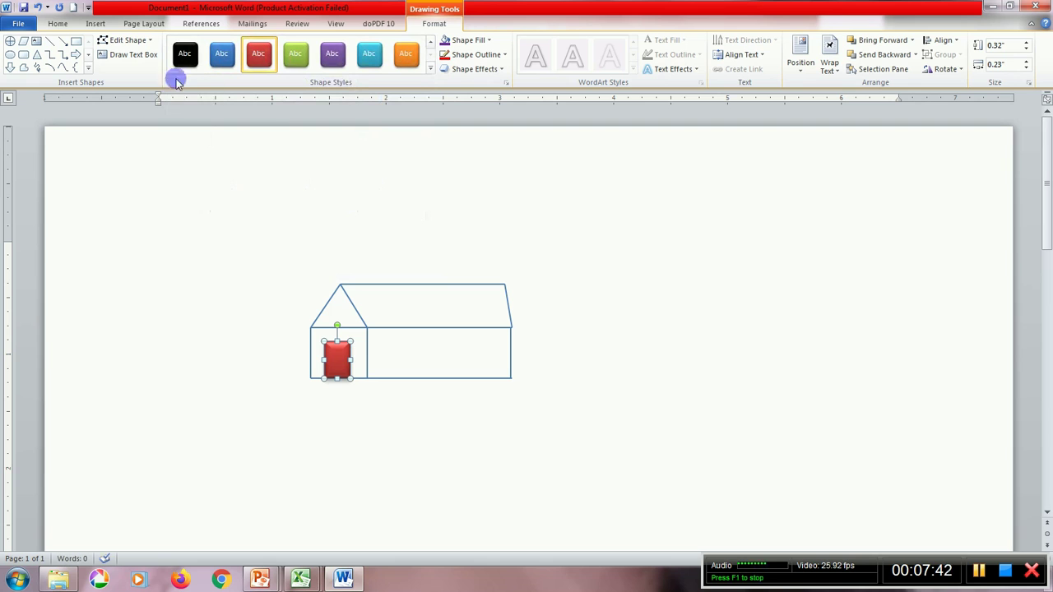
Draw an oval window about 0.18" high and 0.27" wide in the Moderate Effect - Red, Accent 2 style and place a copy to its right
left_click(12, 55)
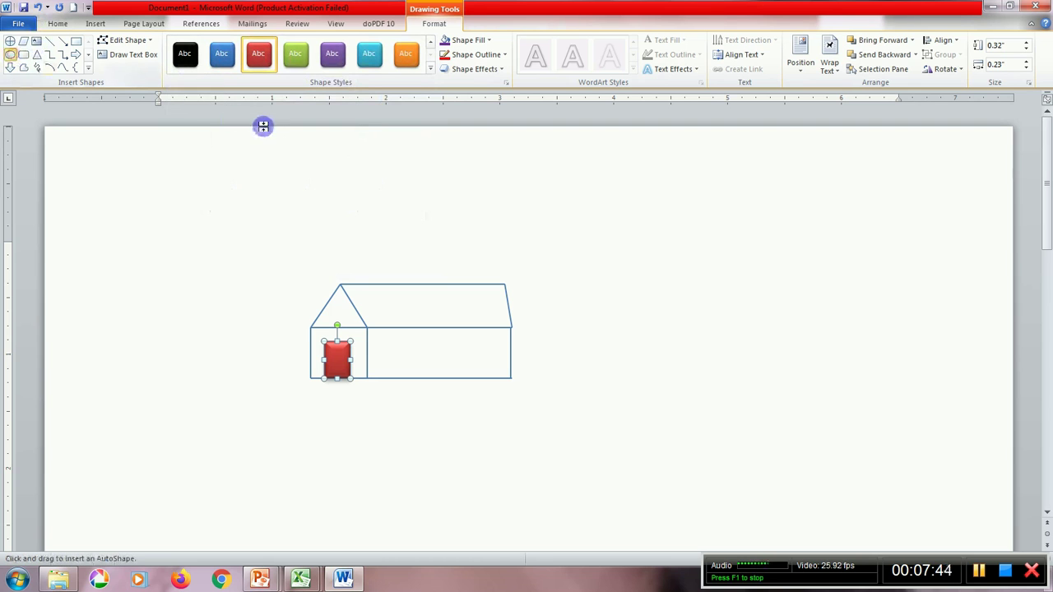
left_click_drag(385, 341, 416, 360)
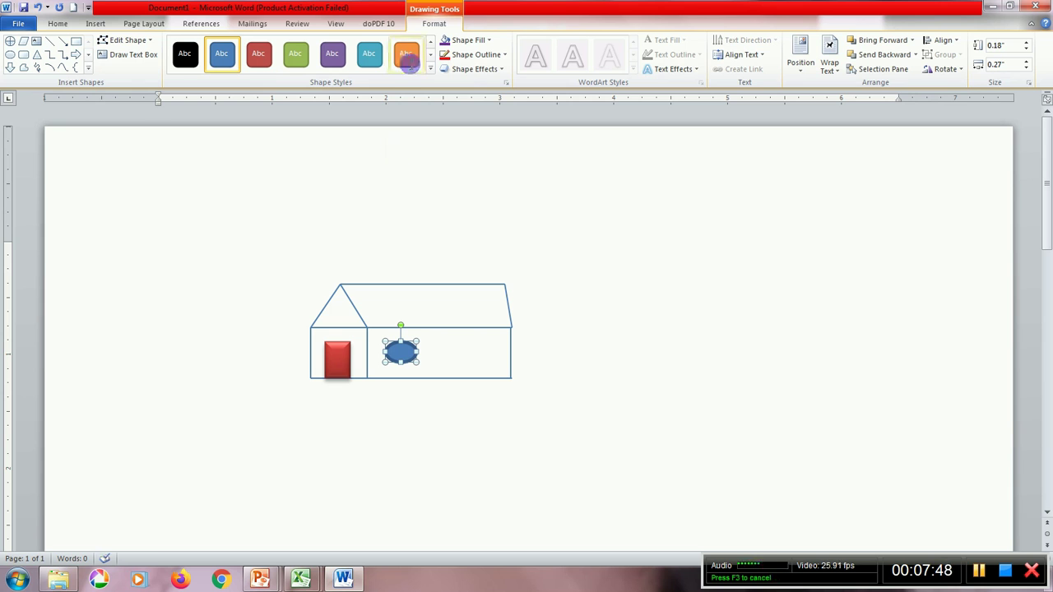
left_click(430, 69)
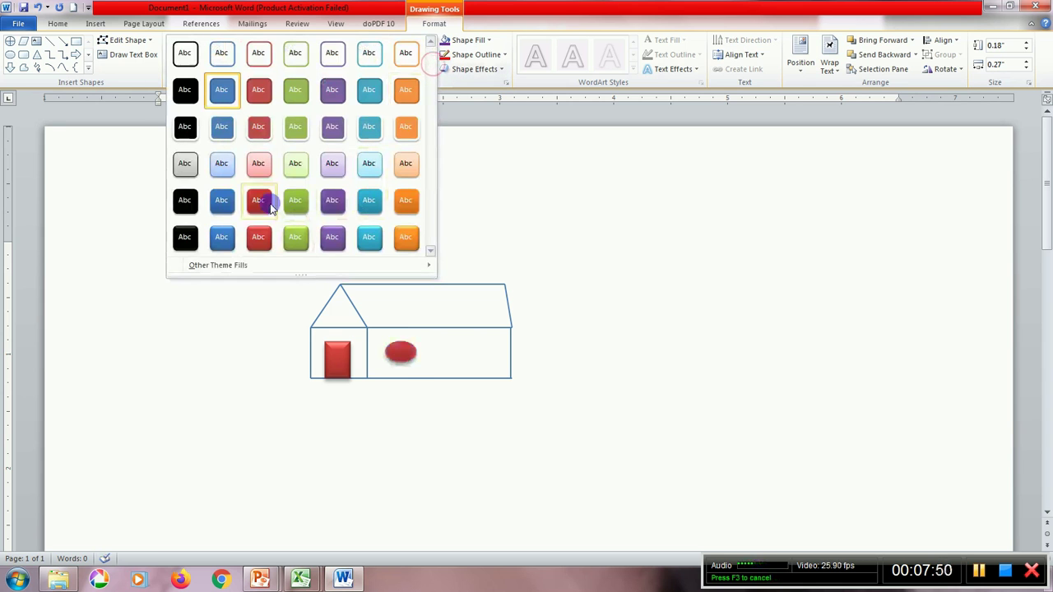
left_click(264, 200)
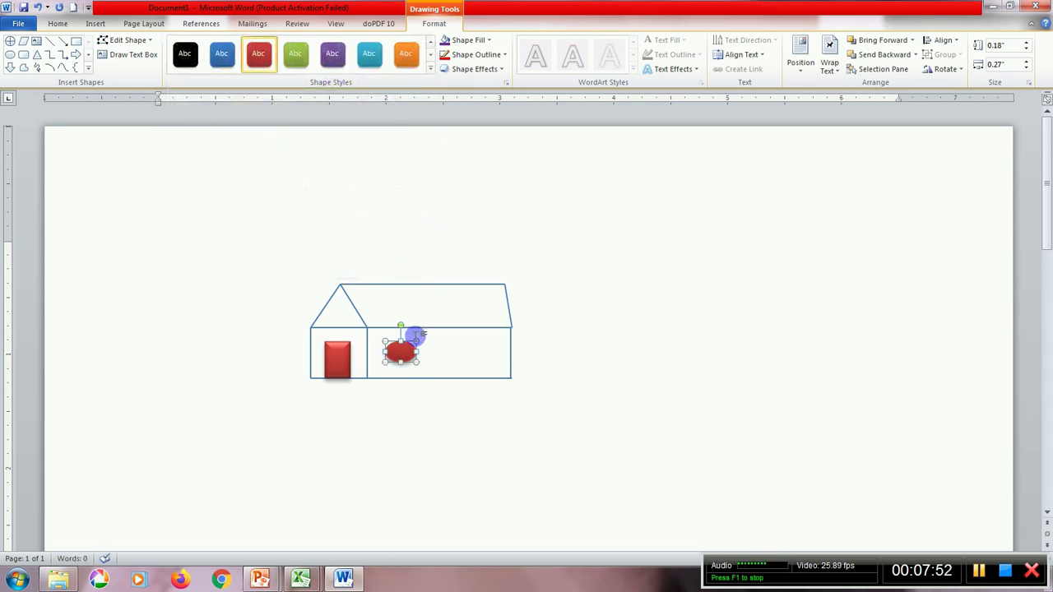
left_click_drag(400, 344, 445, 350)
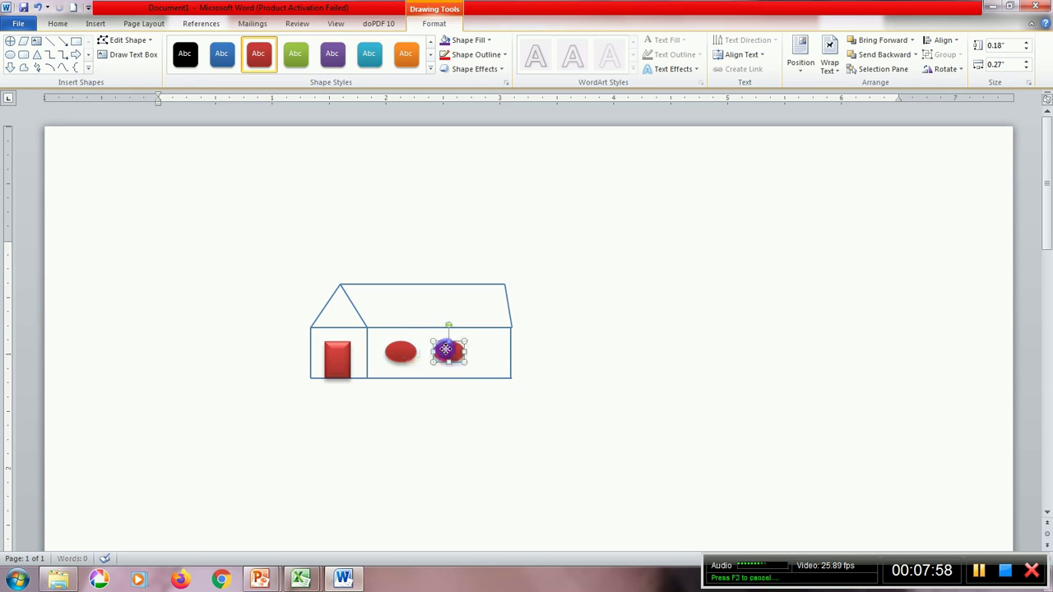
left_click(209, 223)
Draw a cloud about 0.5" high and 1.35" wide above the house's right end and apply the gray subtle-effect shape style with black outline
left_click(101, 25)
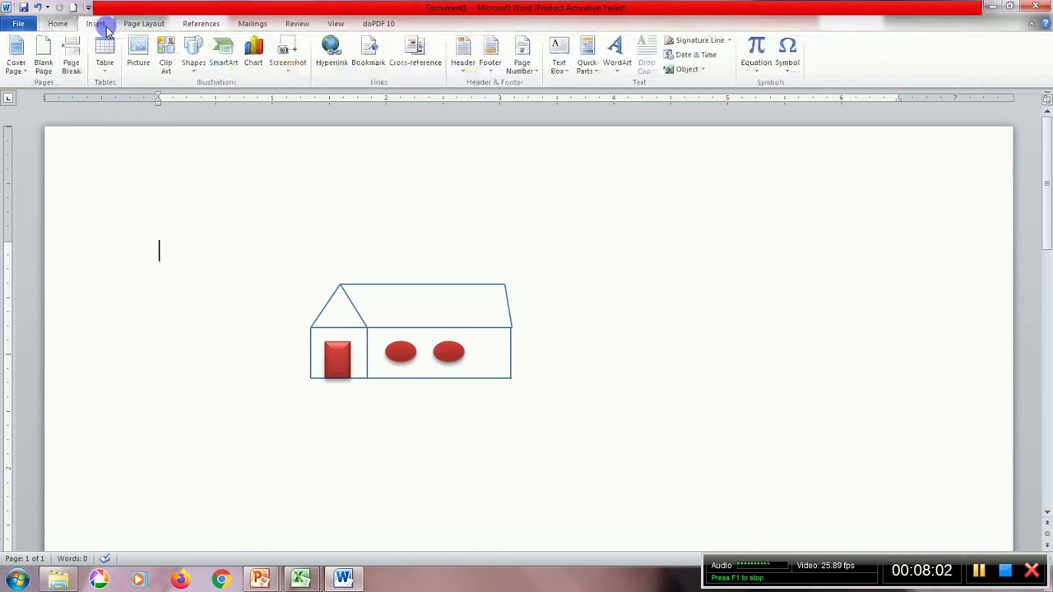
left_click(190, 72)
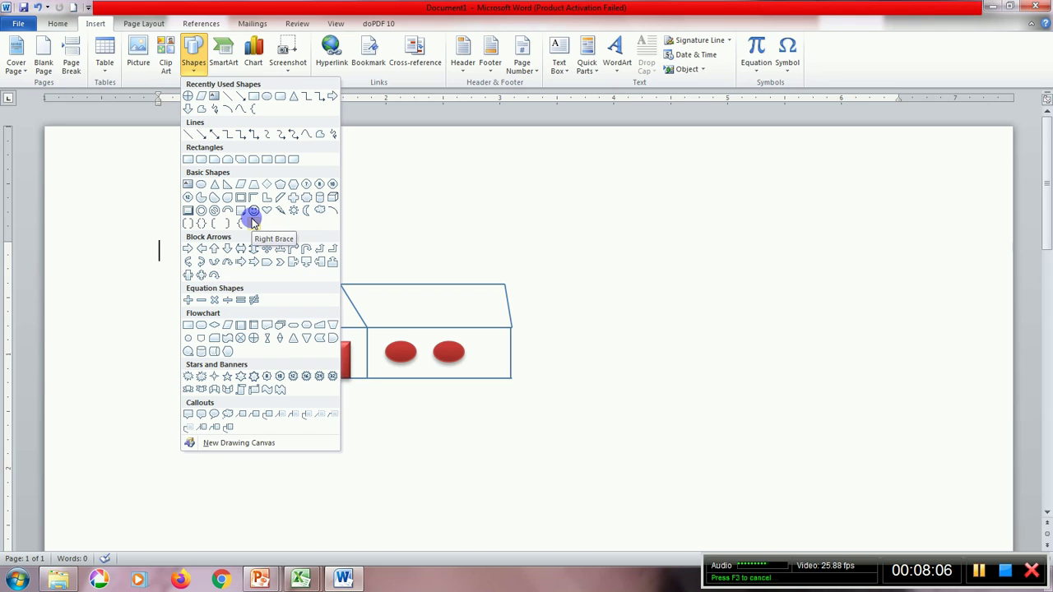
left_click(321, 212)
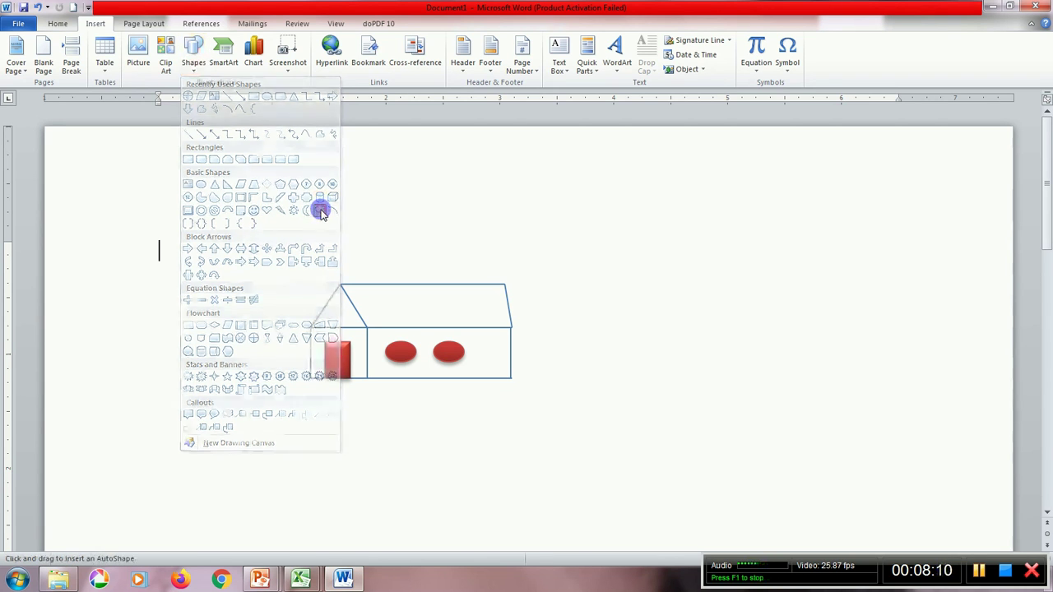
mouse_move(483, 204)
left_mouse_down()
mouse_move(583, 231)
mouse_move(637, 260)
left_mouse_up()
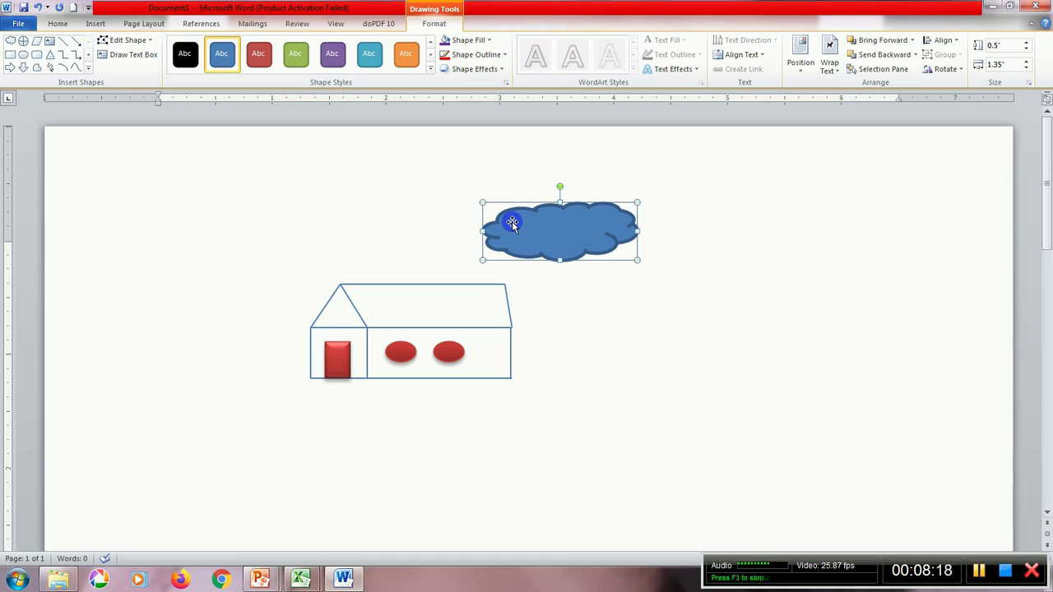
left_click(430, 68)
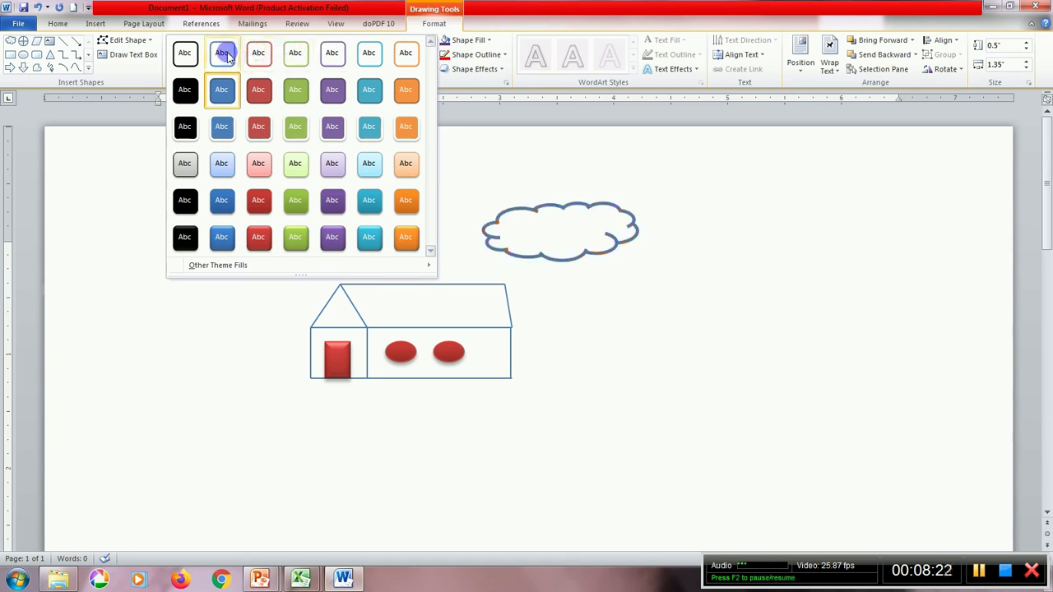
left_click(223, 54)
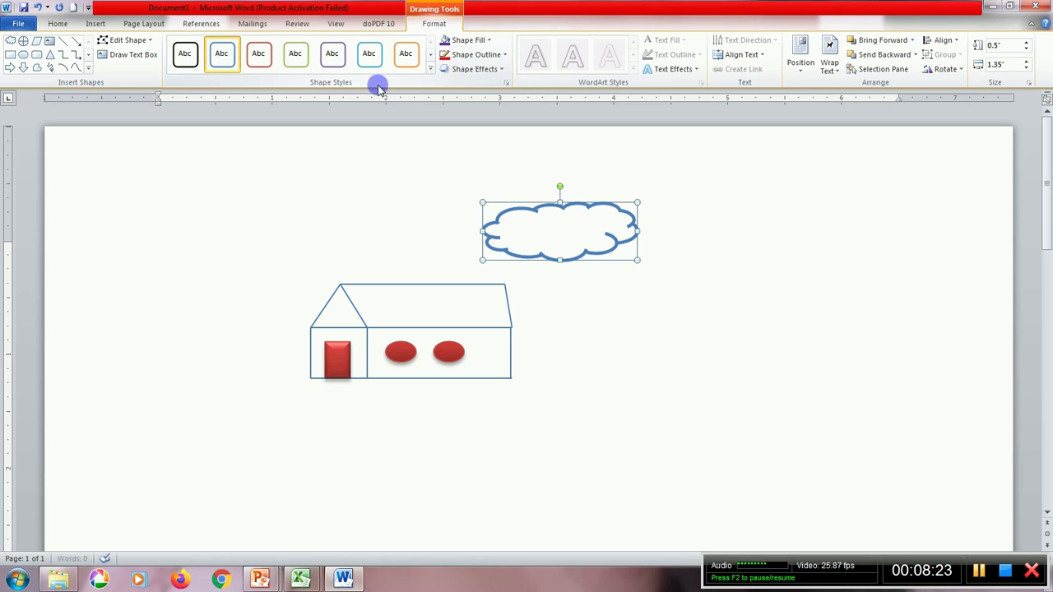
left_click(429, 68)
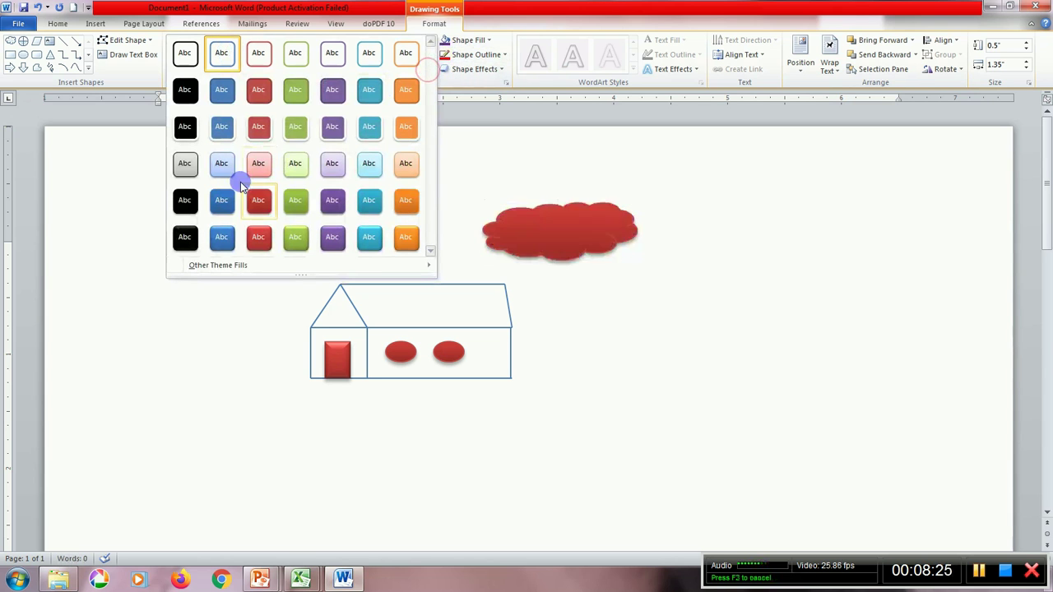
left_click(181, 169)
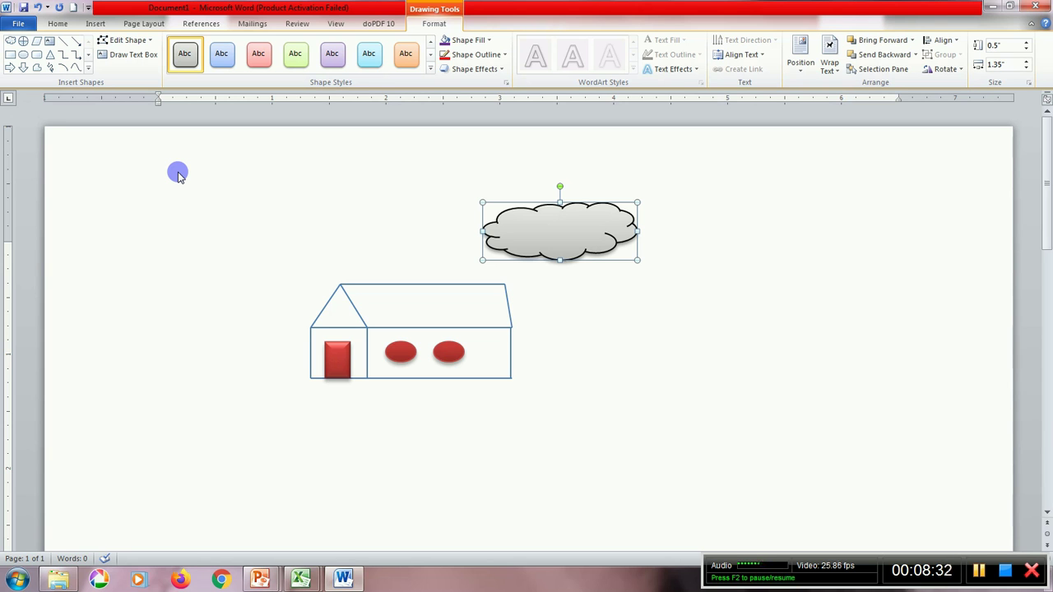
Switch to the PowerPoint slide show to present the drawing tools and clip art slides, and return to the Word document
left_click(356, 584)
left_click(254, 430)
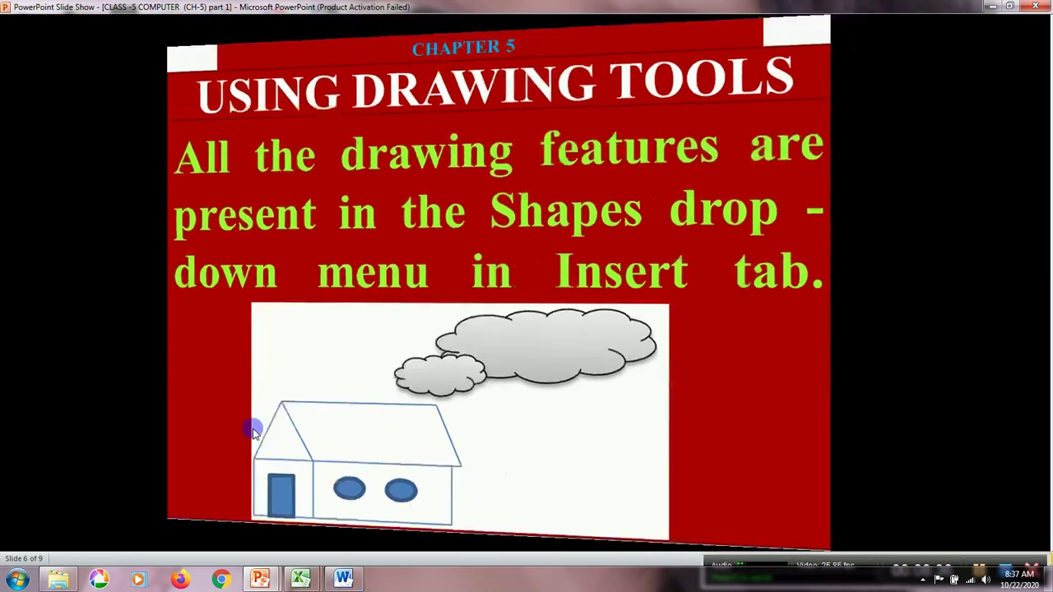
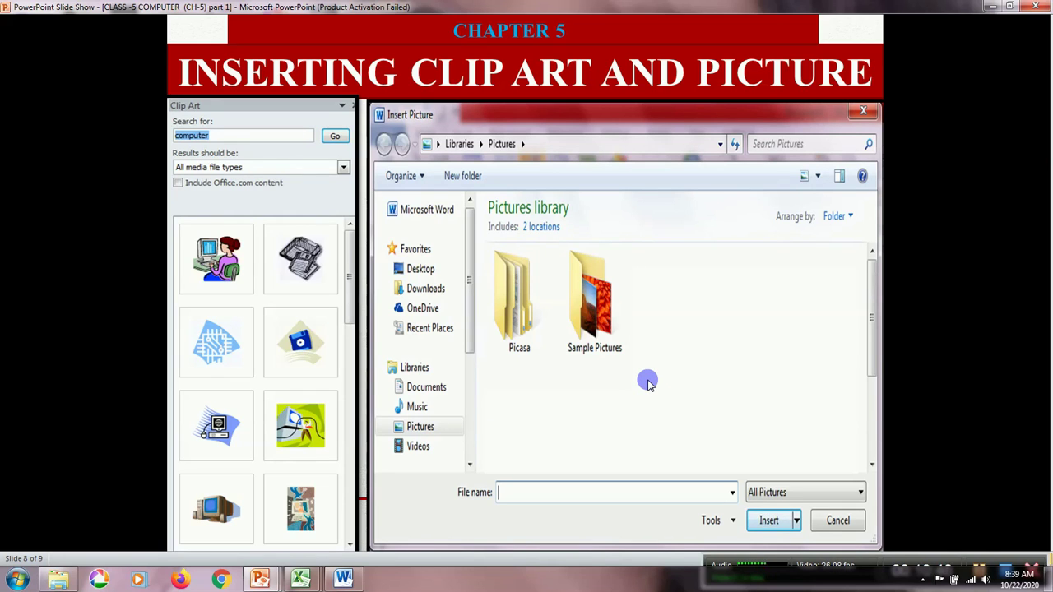
left_click(350, 580)
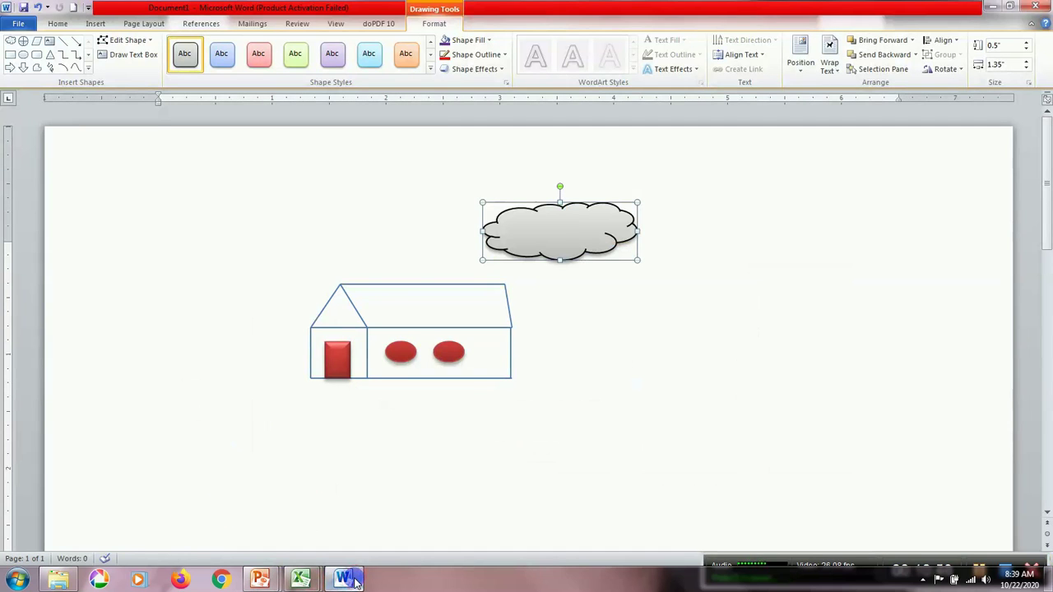
Search the clip art collection for computer across all media file types
left_click(421, 445)
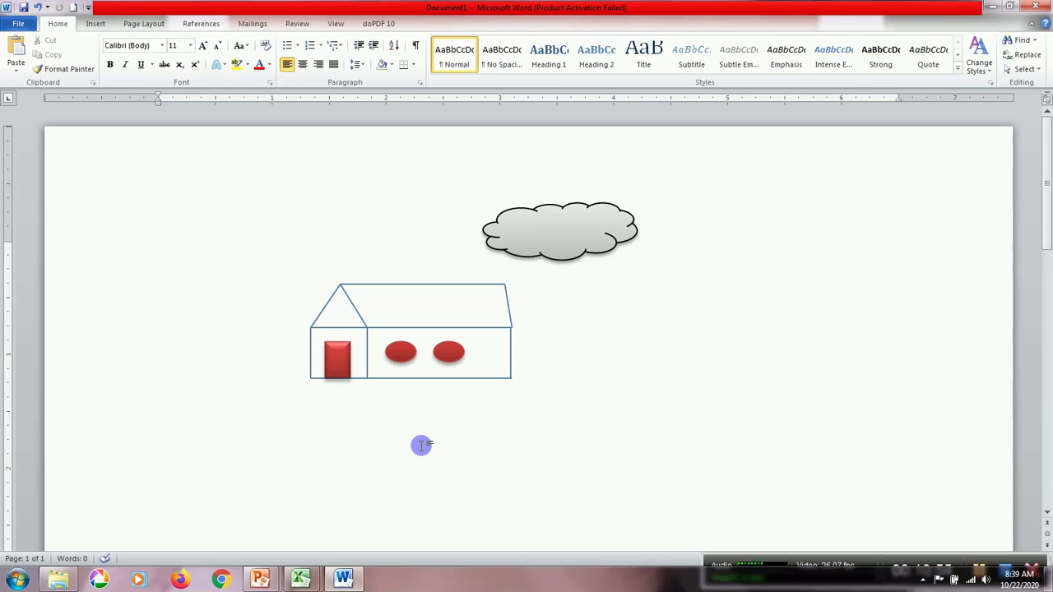
left_click(95, 25)
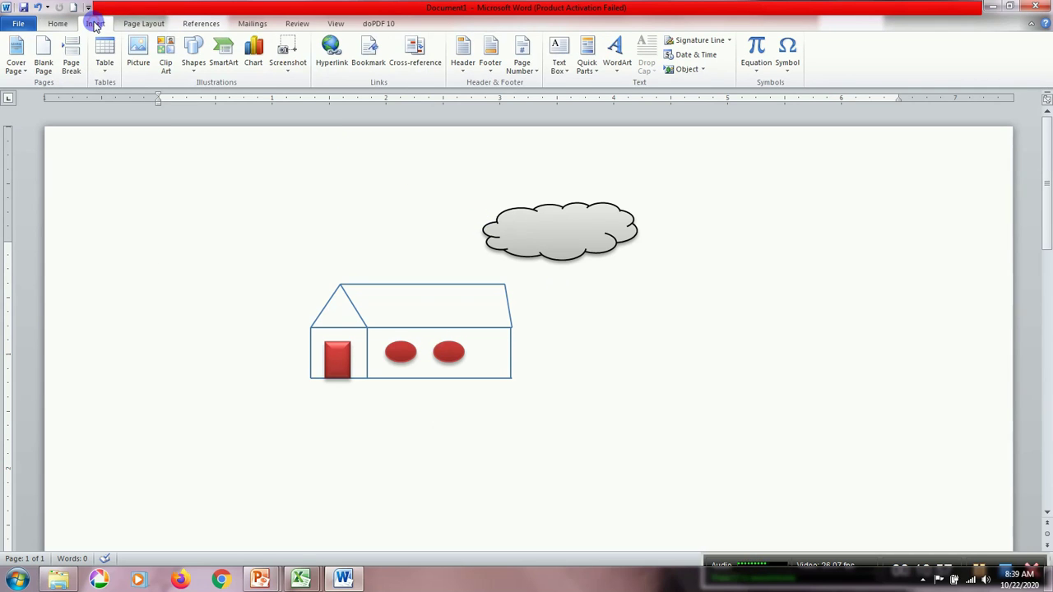
left_click(163, 72)
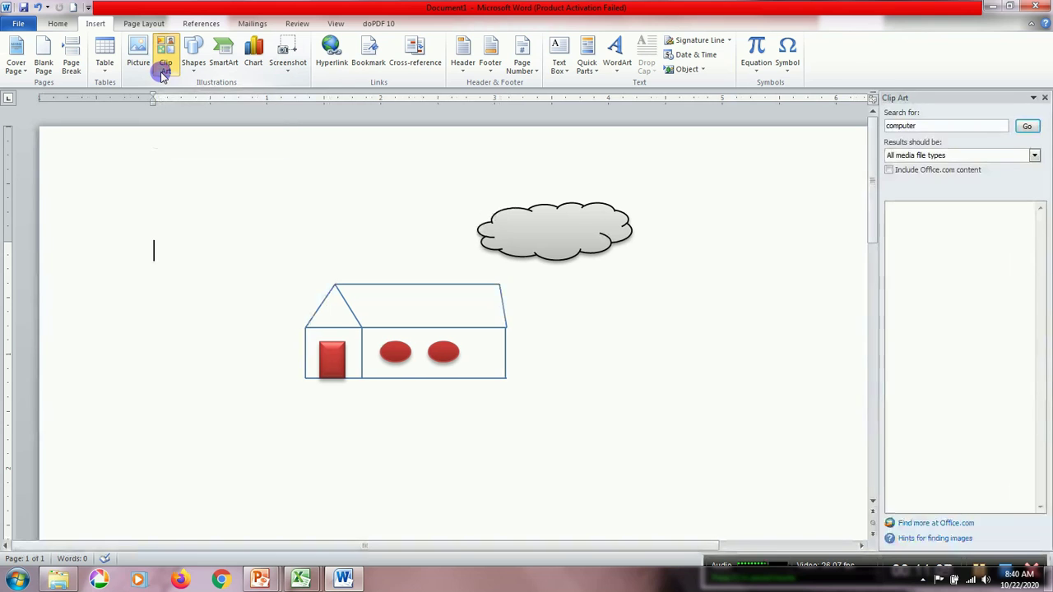
left_click(933, 127)
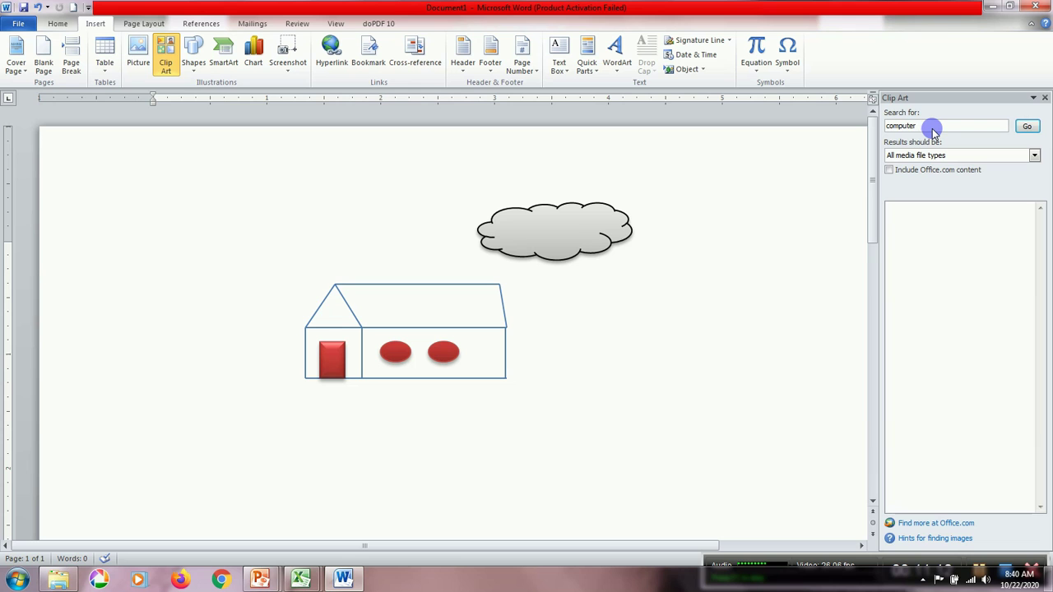
left_click(1029, 127)
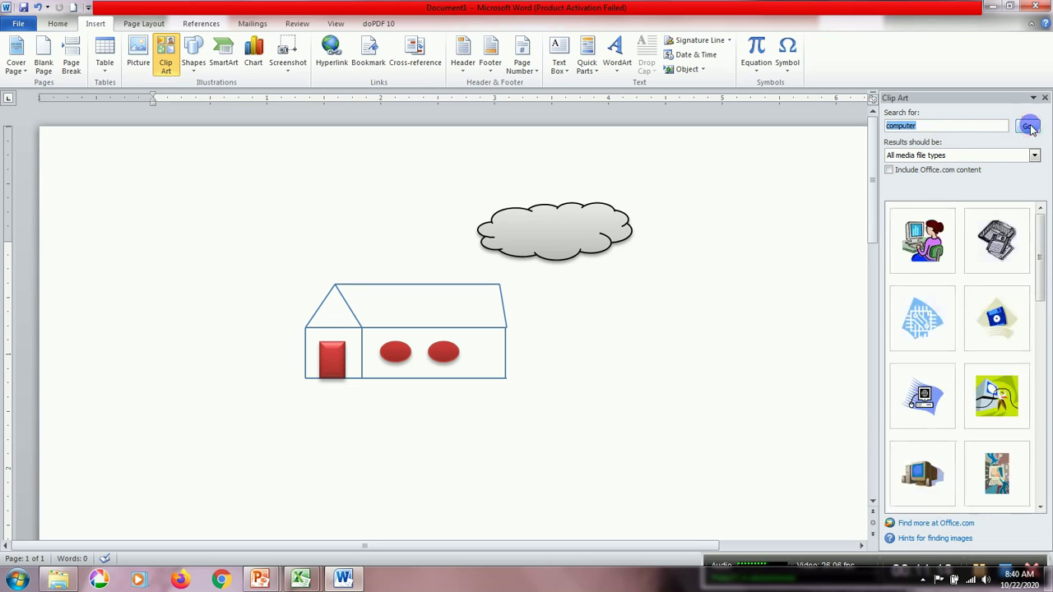
Try inserting clip art from the computer results and moving the desktop computer picture below the house, and delete that picture
left_click(934, 234)
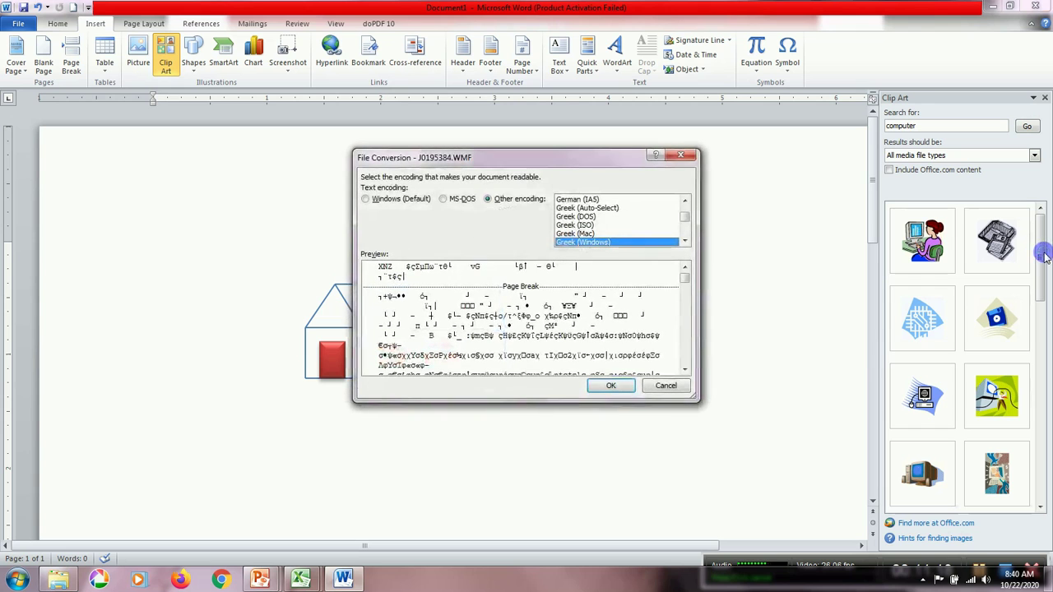
left_click(683, 156)
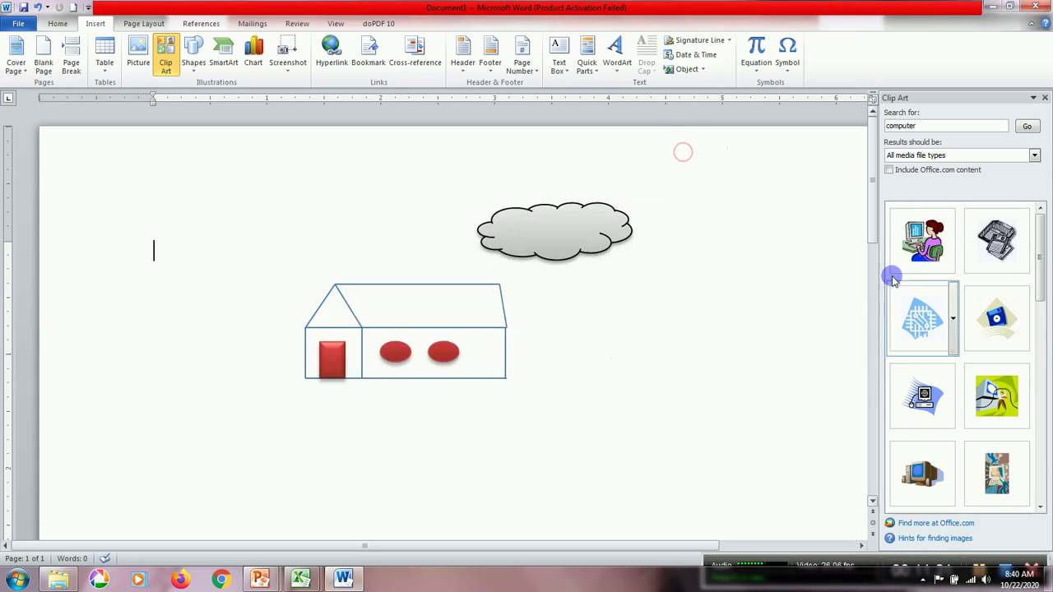
left_click_drag(1041, 265, 1044, 328)
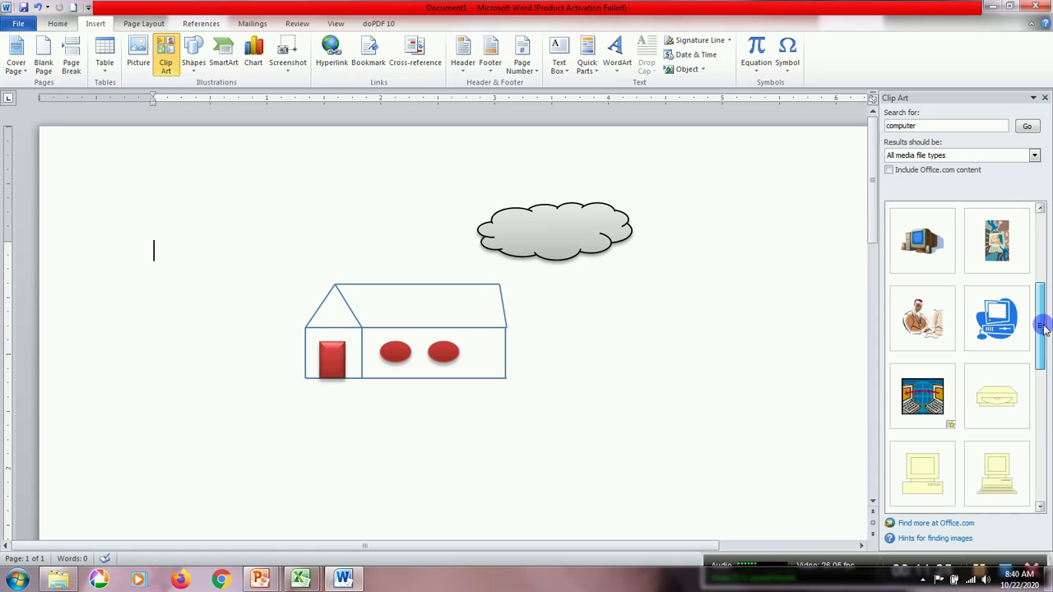
left_click(922, 239)
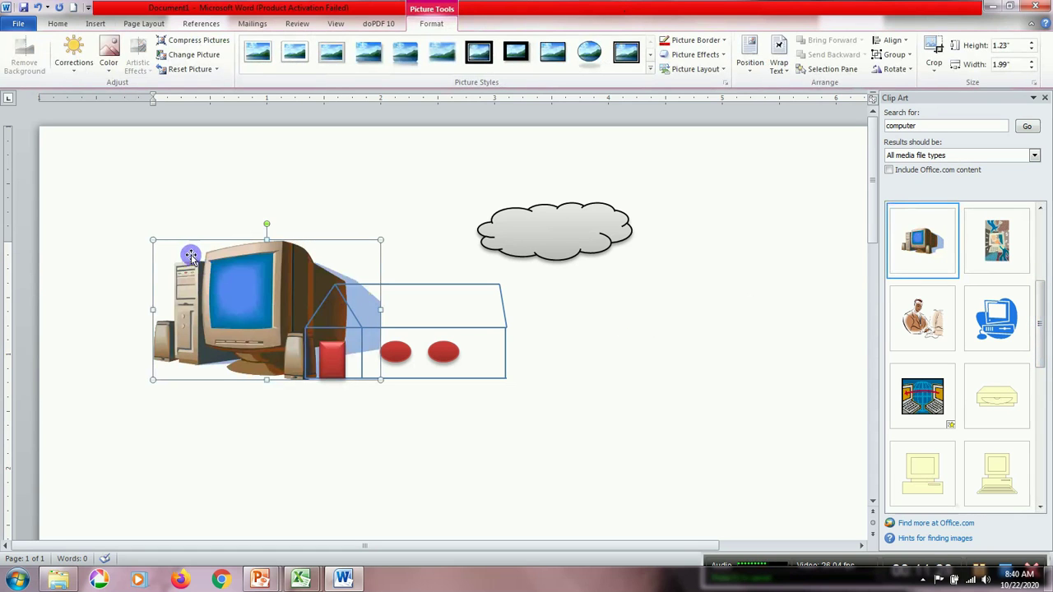
mouse_move(190, 253)
left_mouse_down()
mouse_move(125, 204)
mouse_move(176, 238)
left_mouse_up()
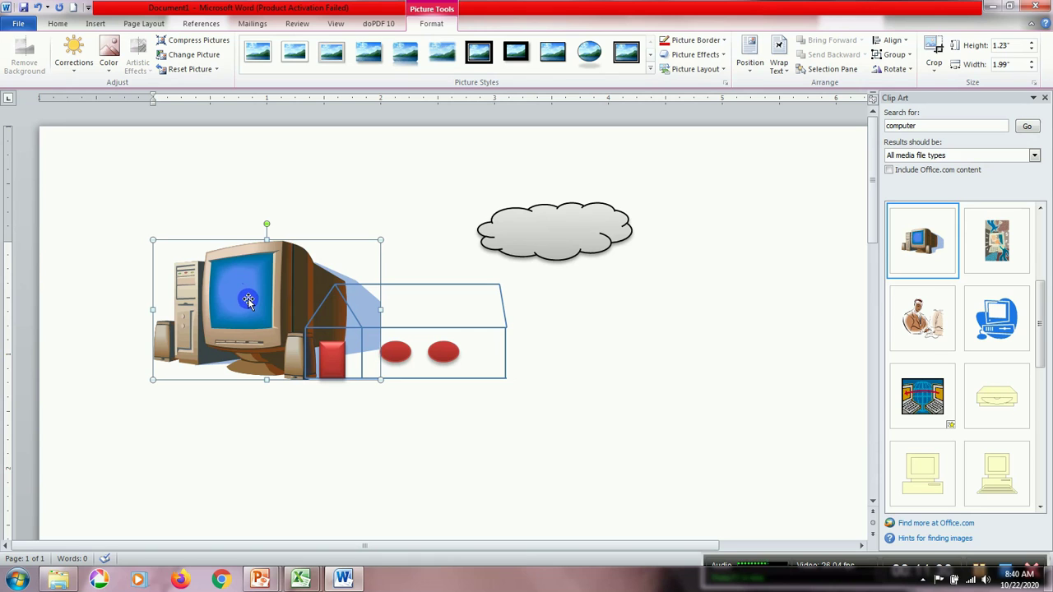
left_click_drag(247, 299, 230, 456)
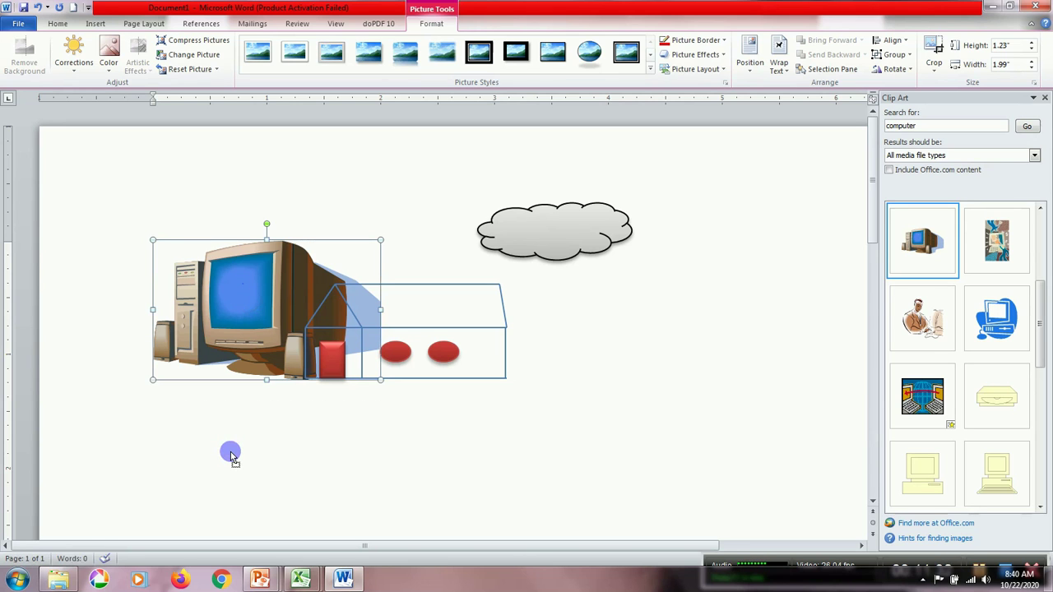
left_click(231, 452)
left_click_drag(187, 328, 469, 412)
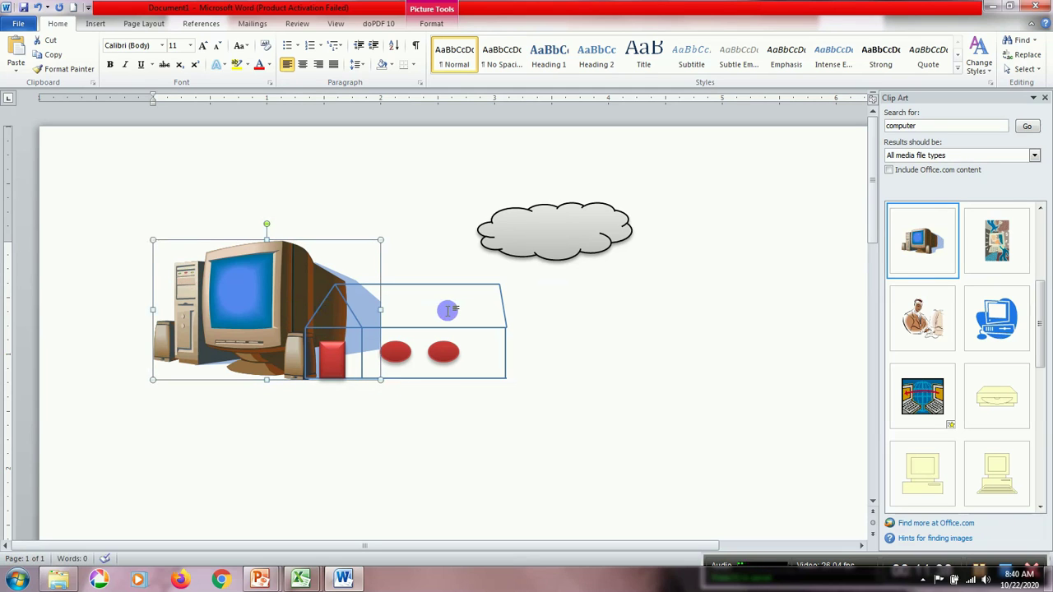
key("Delete")
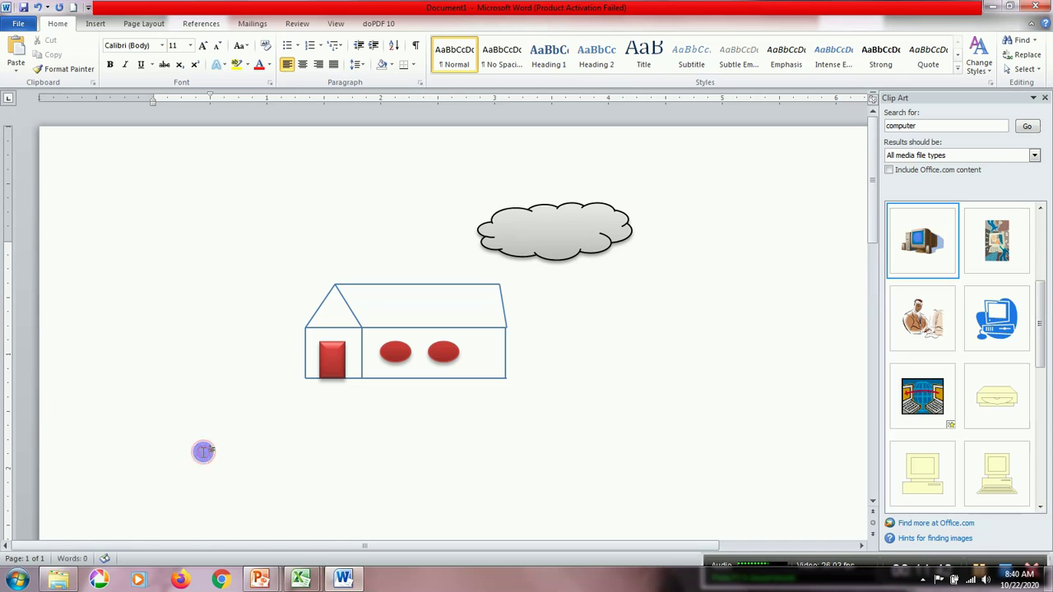
Insert the brown desktop computer clip art and the blue computer clip art side by side below the house
left_click(932, 241)
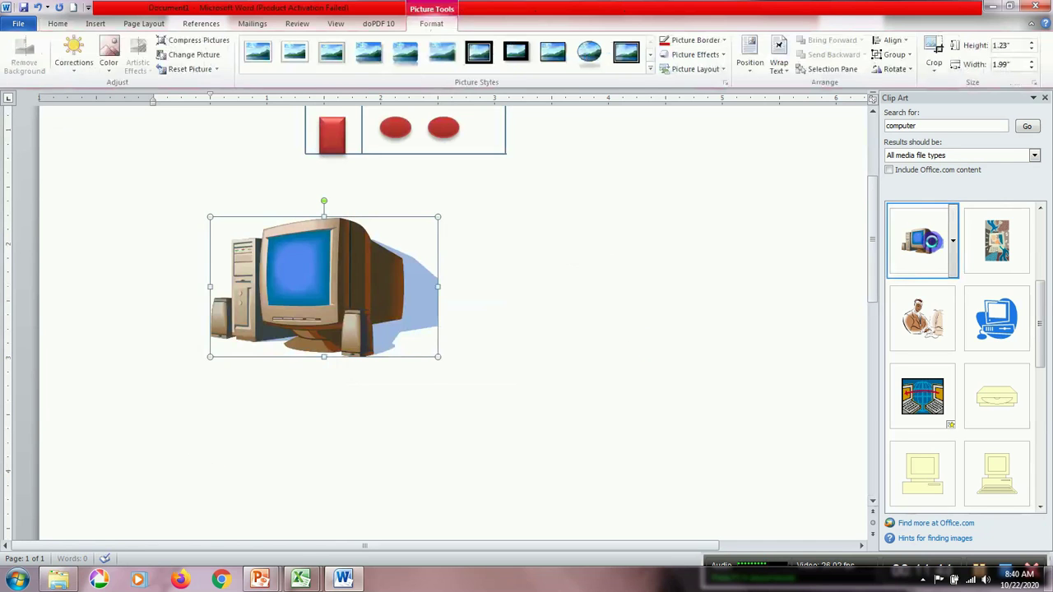
left_click(990, 321)
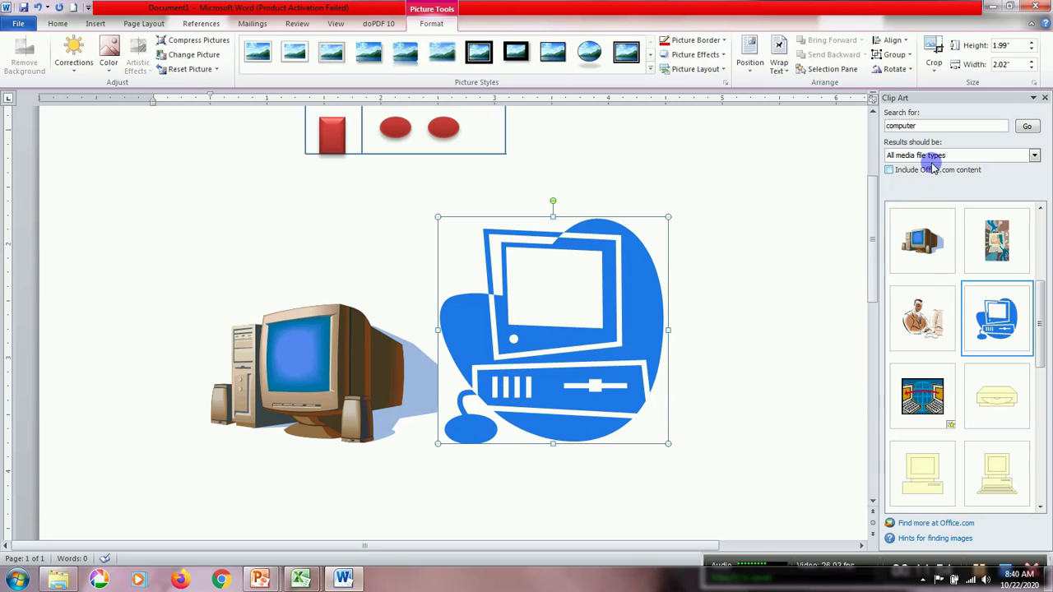
Search the clip art for teacher and insert the picture of the man pointing at a green board below the computers
left_click_drag(928, 125, 883, 123)
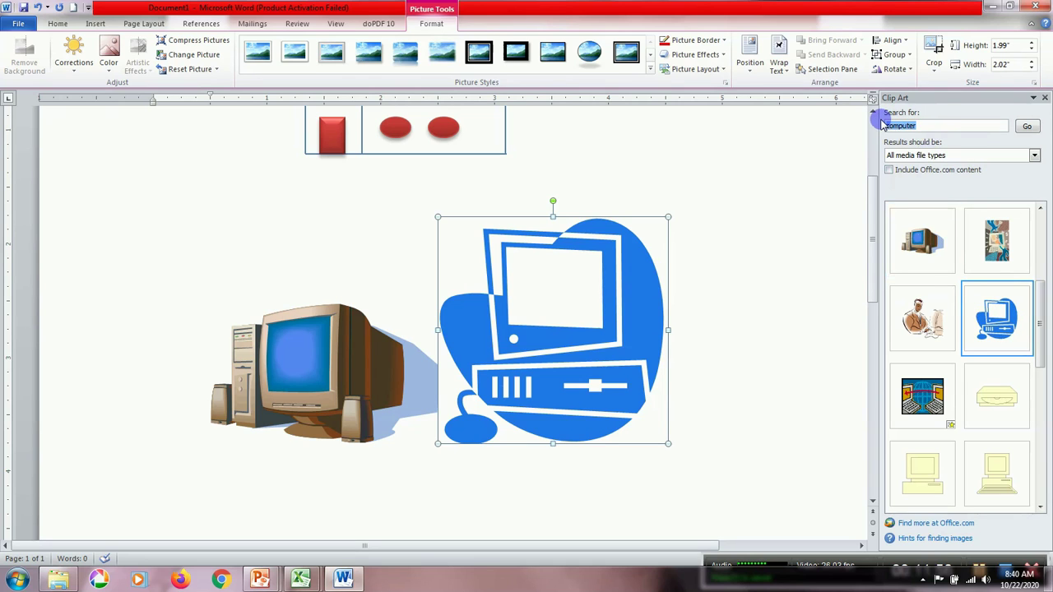
key("BackSpace")
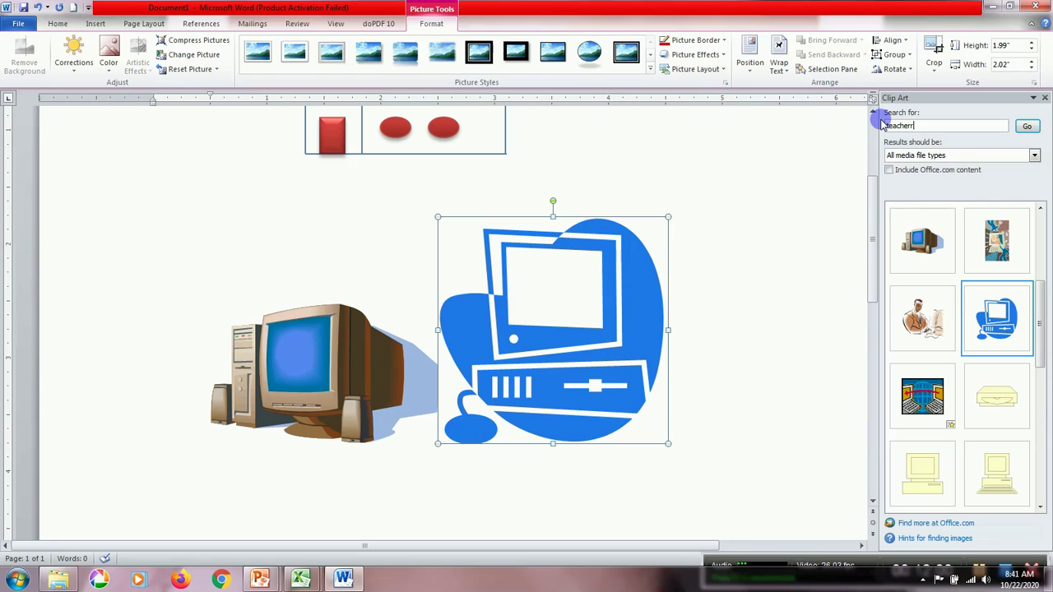
key("Return")
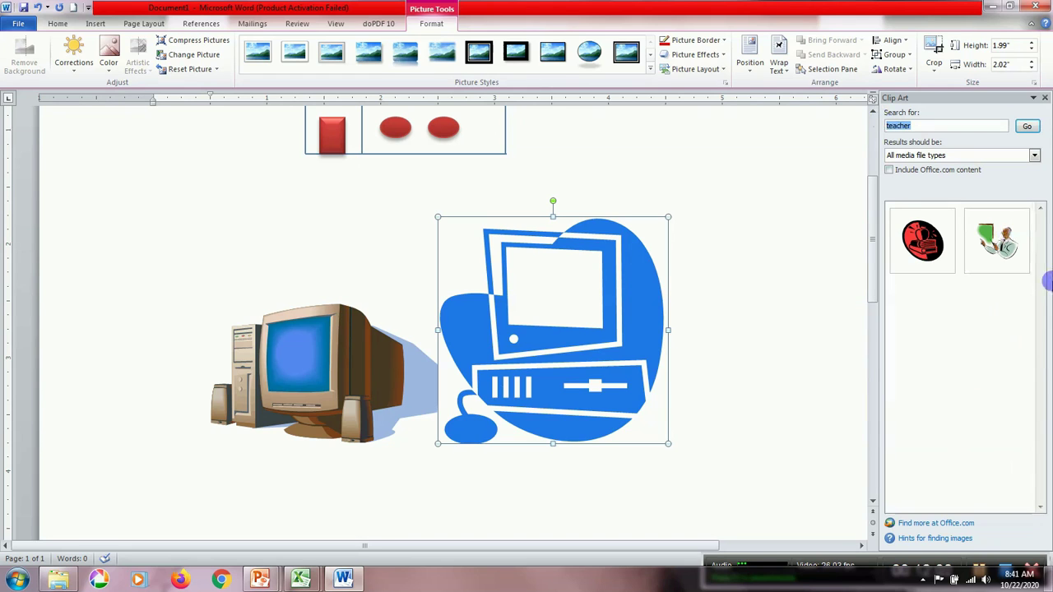
left_click(994, 233)
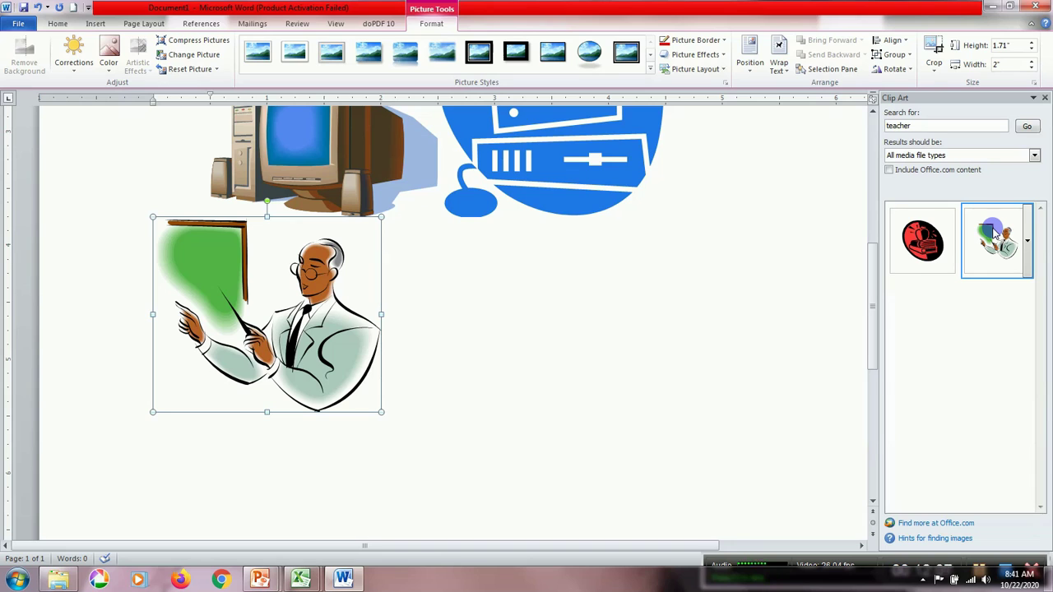
Insert the Penguins picture from the Sample Pictures folder in place of the selected teacher clip art
left_click(96, 24)
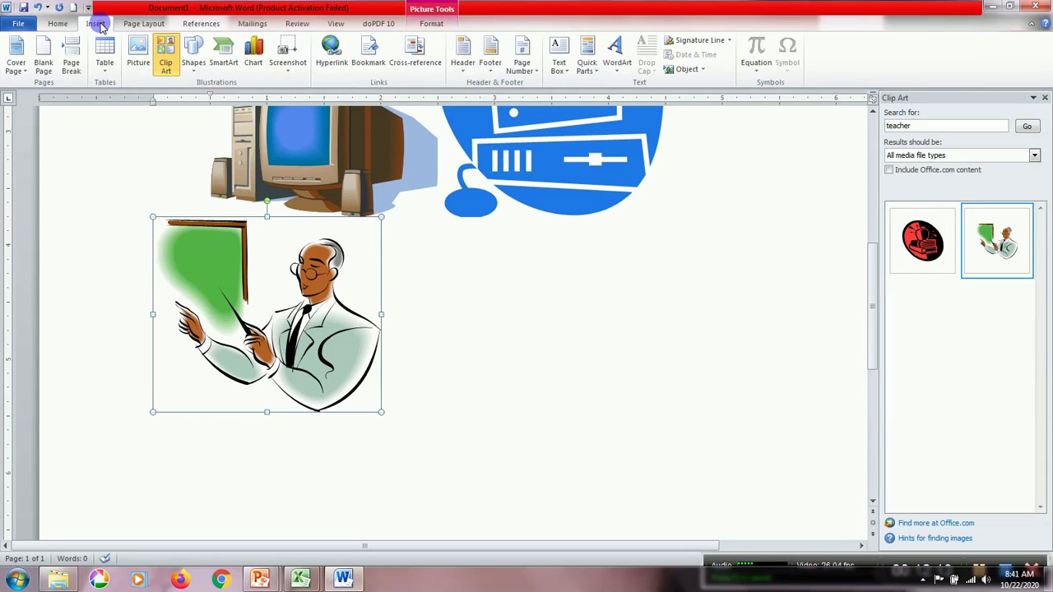
left_click(142, 53)
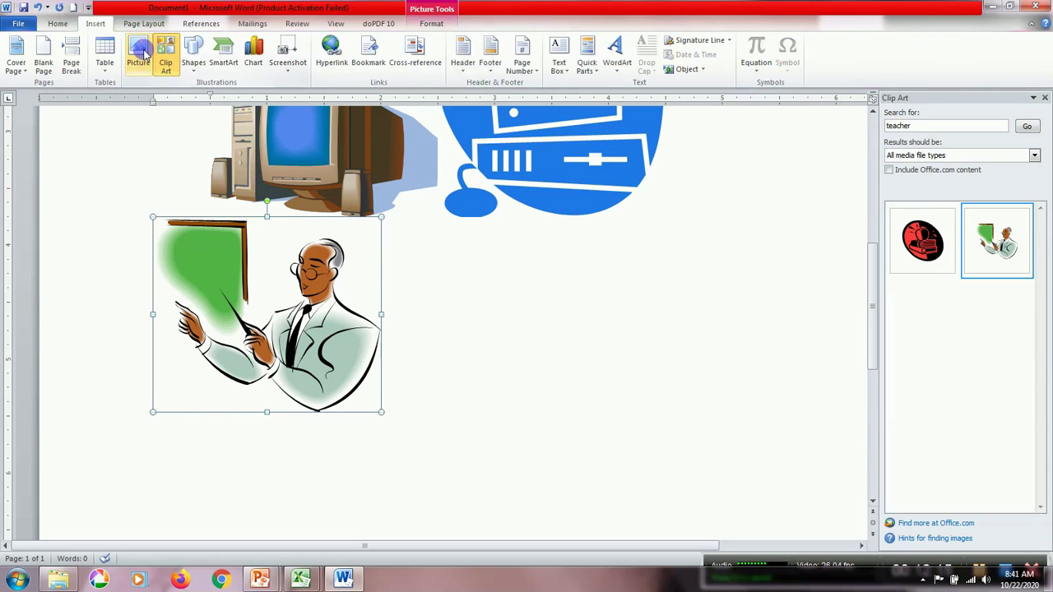
left_click(95, 24)
left_click(144, 67)
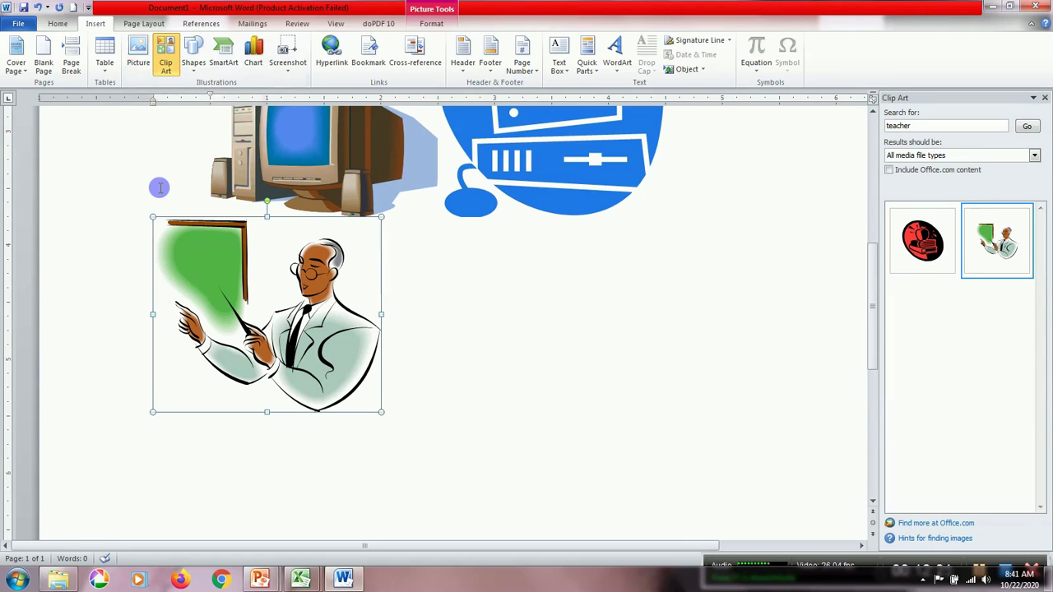
left_click(143, 61)
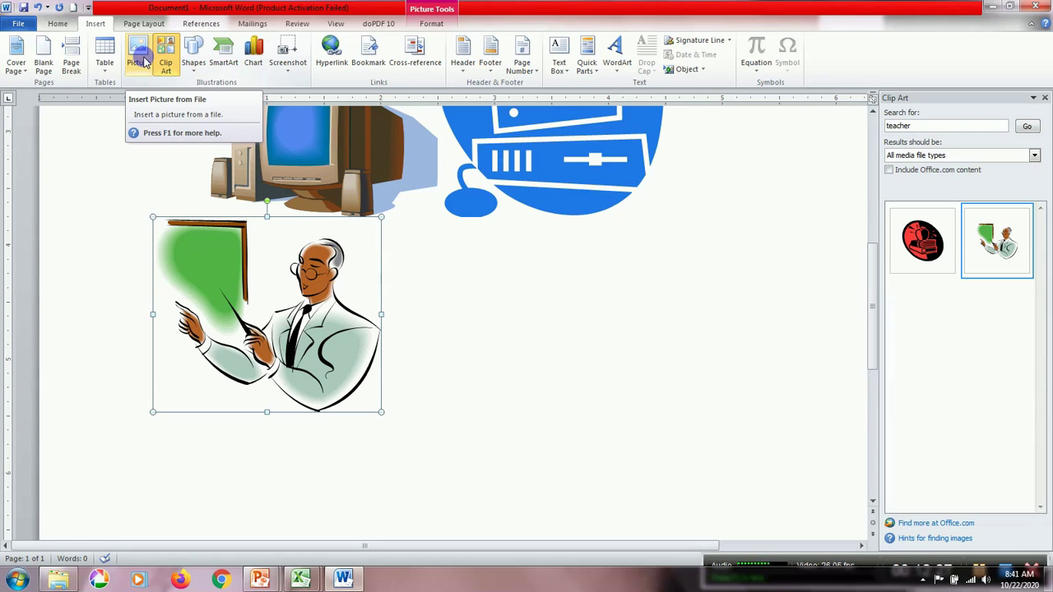
left_click(142, 55)
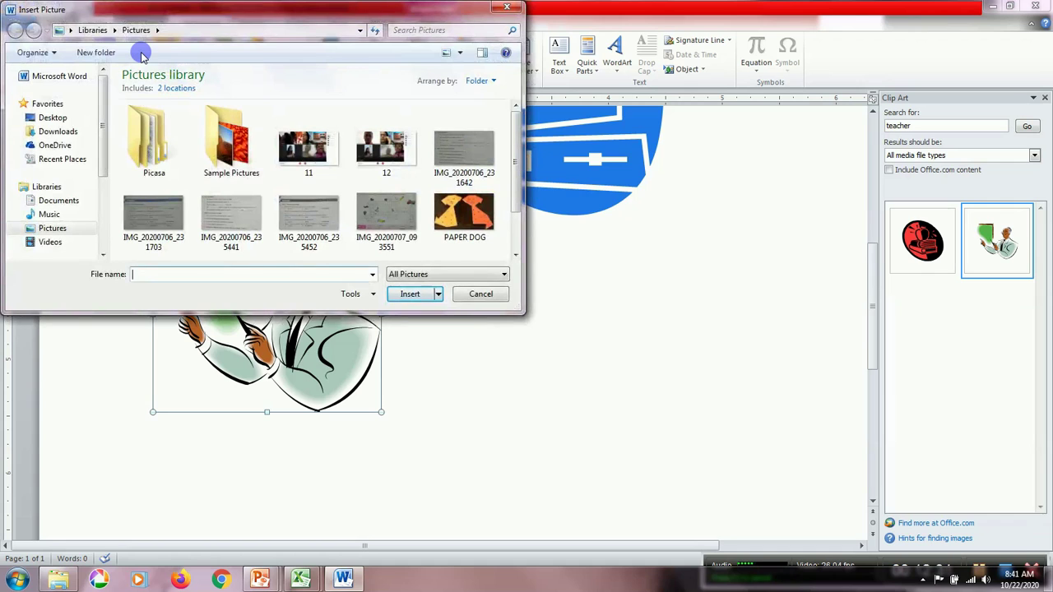
left_click(224, 142)
double_click(224, 142)
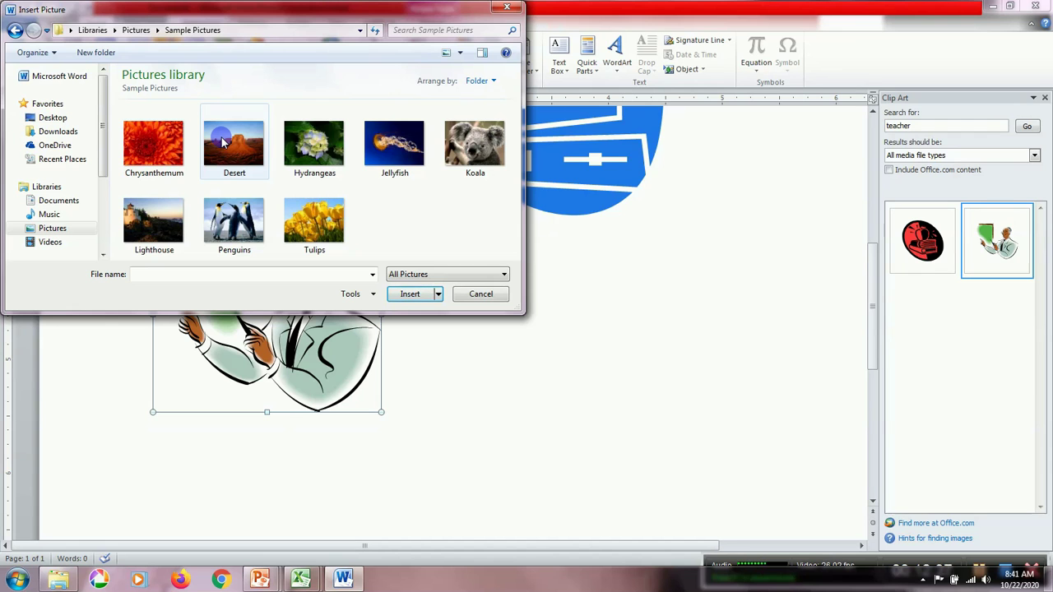
left_click(238, 218)
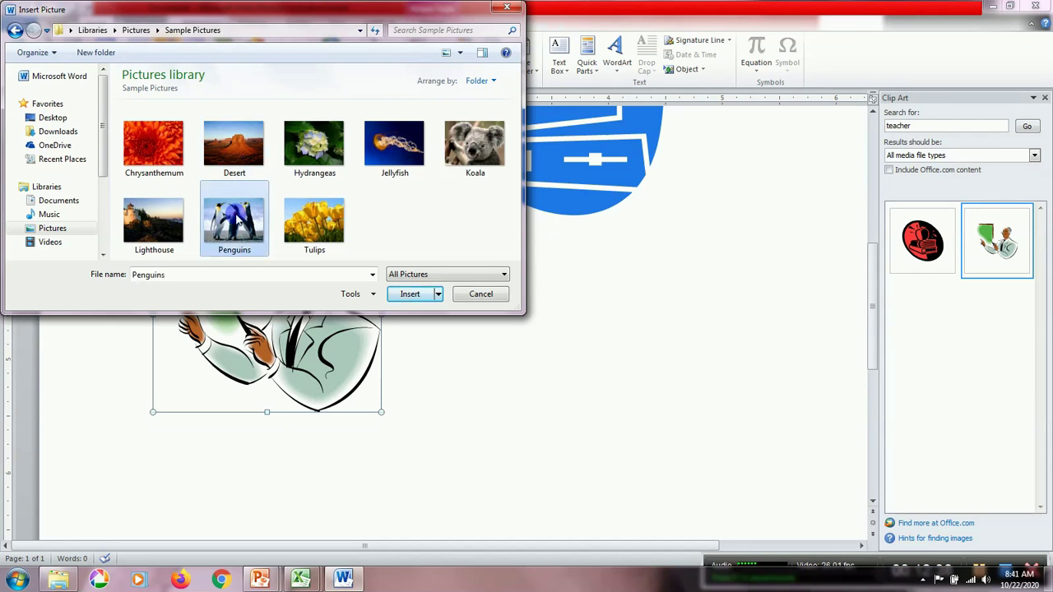
left_click(410, 294)
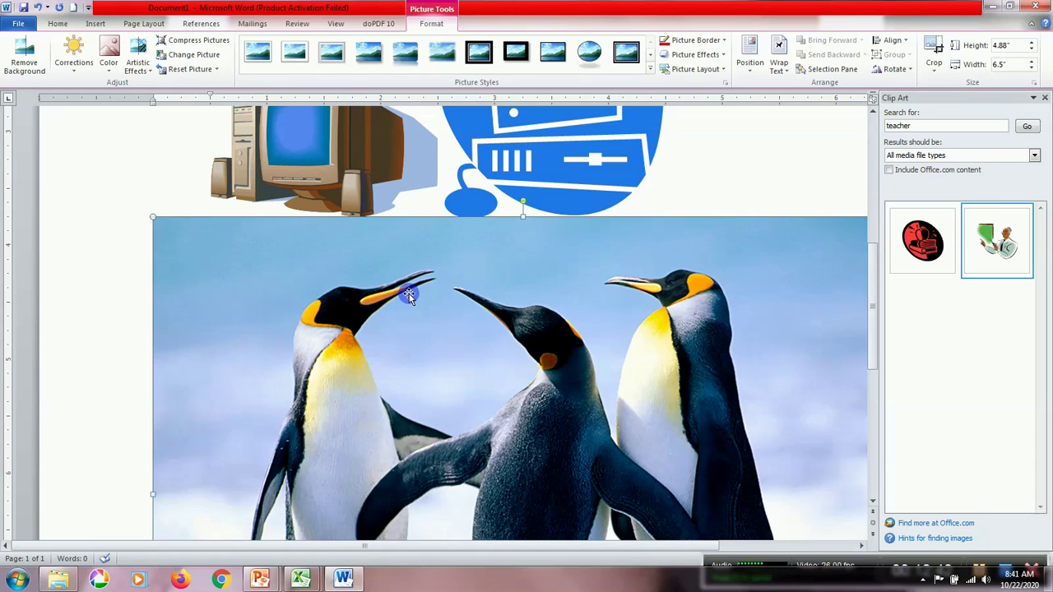
Shrink the penguins picture below the computers to about 3.2 inches wide and about 2.3 inches high
key("Left")
key("BackSpace")
left_click(393, 479)
mouse_move(393, 479)
left_mouse_down()
mouse_move(733, 534)
mouse_move(865, 517)
mouse_move(837, 510)
mouse_move(767, 436)
left_mouse_up()
left_click_drag(871, 268, 868, 376)
left_click(569, 335)
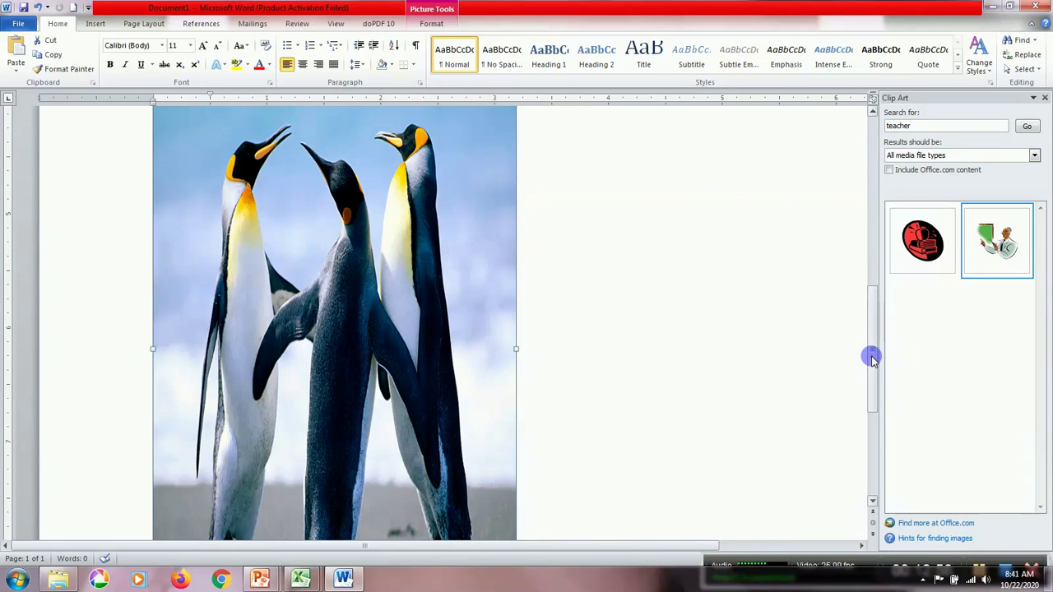
left_click_drag(870, 354, 868, 304)
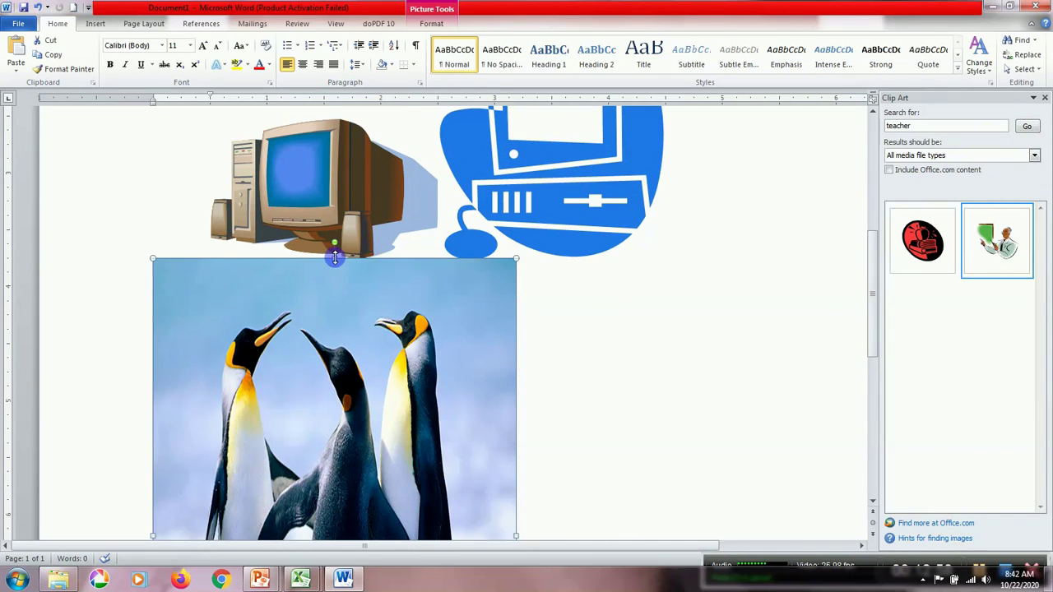
left_click_drag(336, 271, 342, 444)
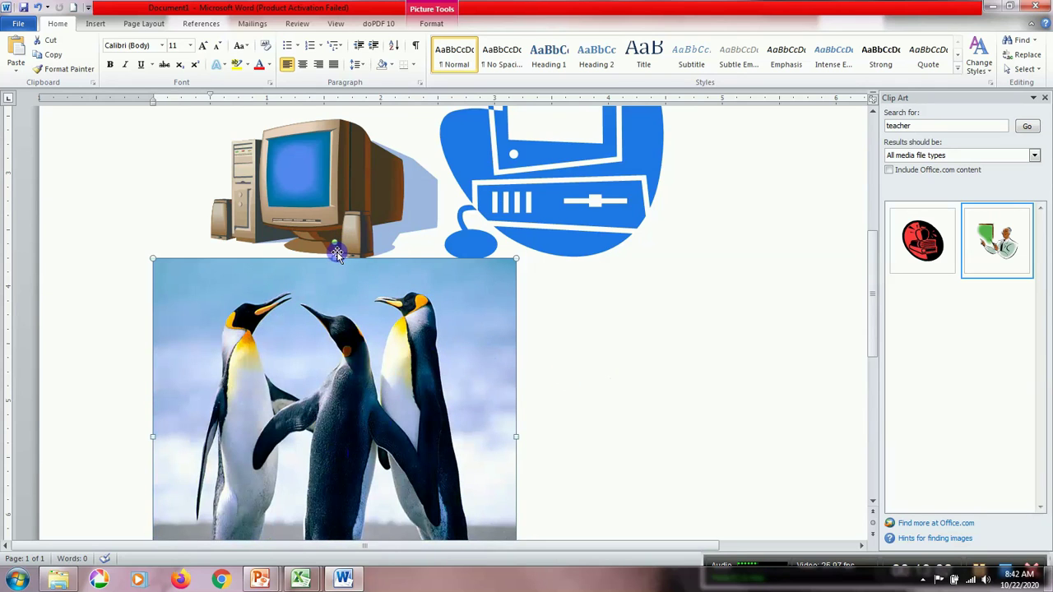
left_click_drag(334, 257, 331, 350)
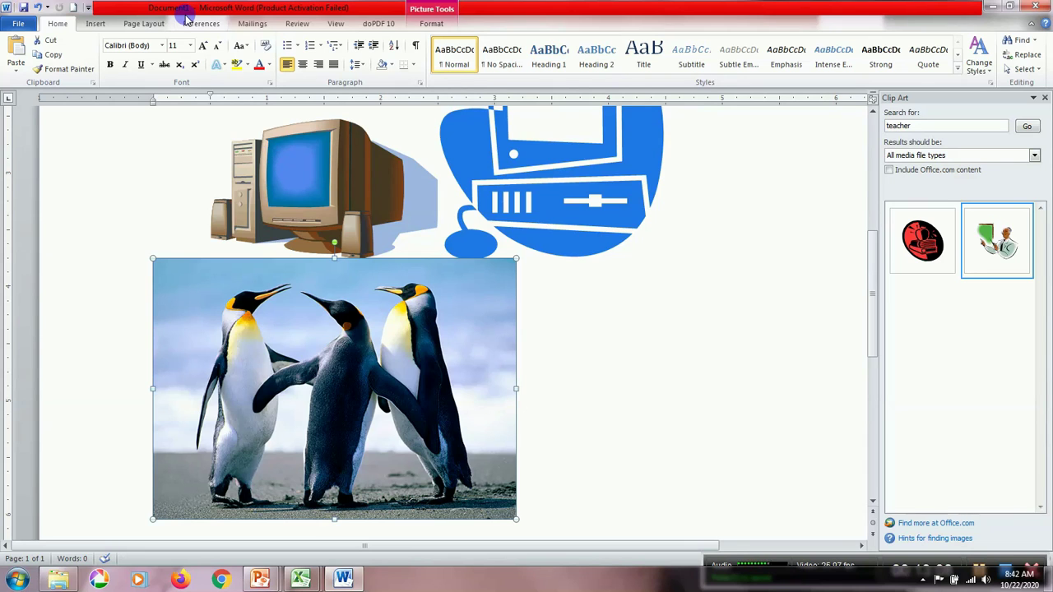
Insert the Tulips sample picture in place of the penguins and scale it down to 2.25" high by 3" wide
left_click(97, 24)
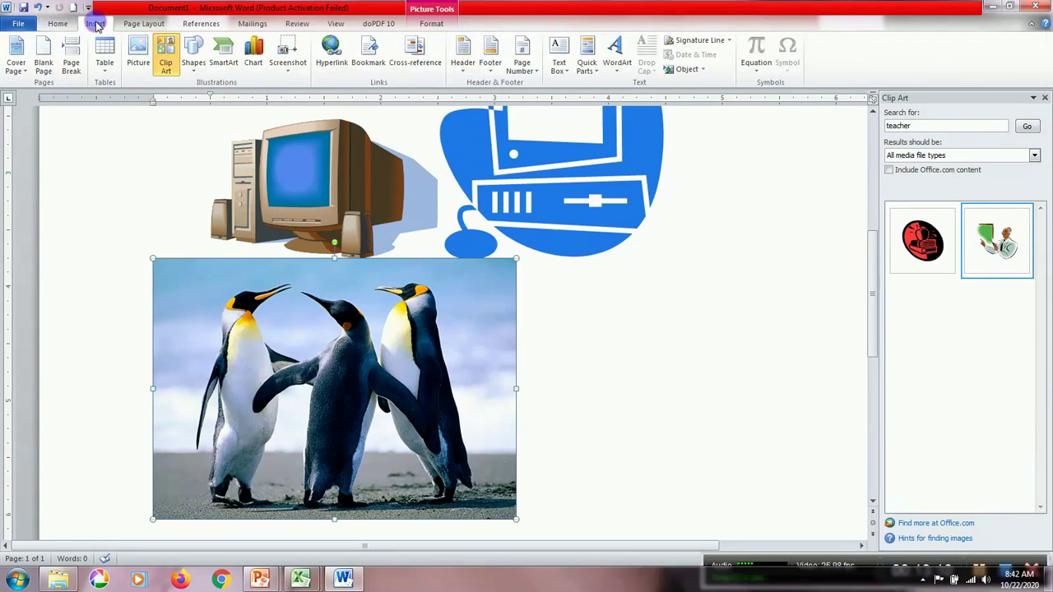
left_click(139, 56)
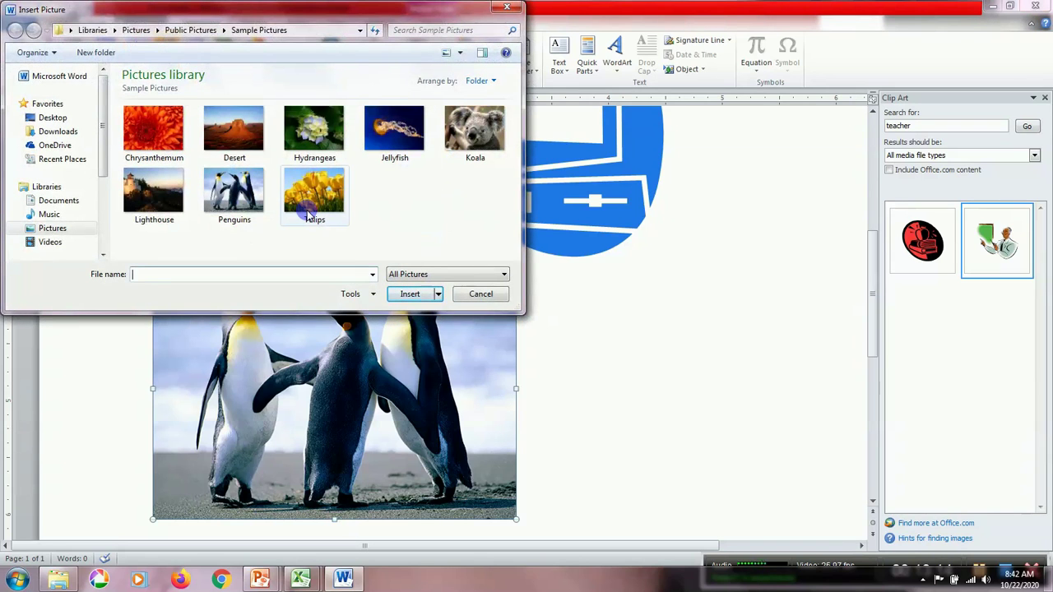
left_click(311, 215)
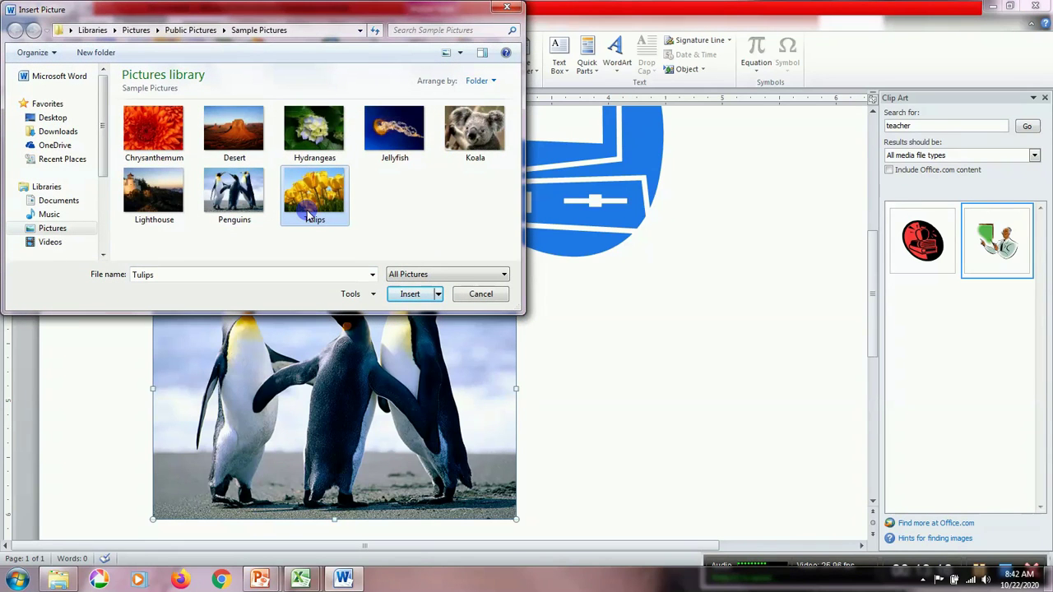
left_click(407, 297)
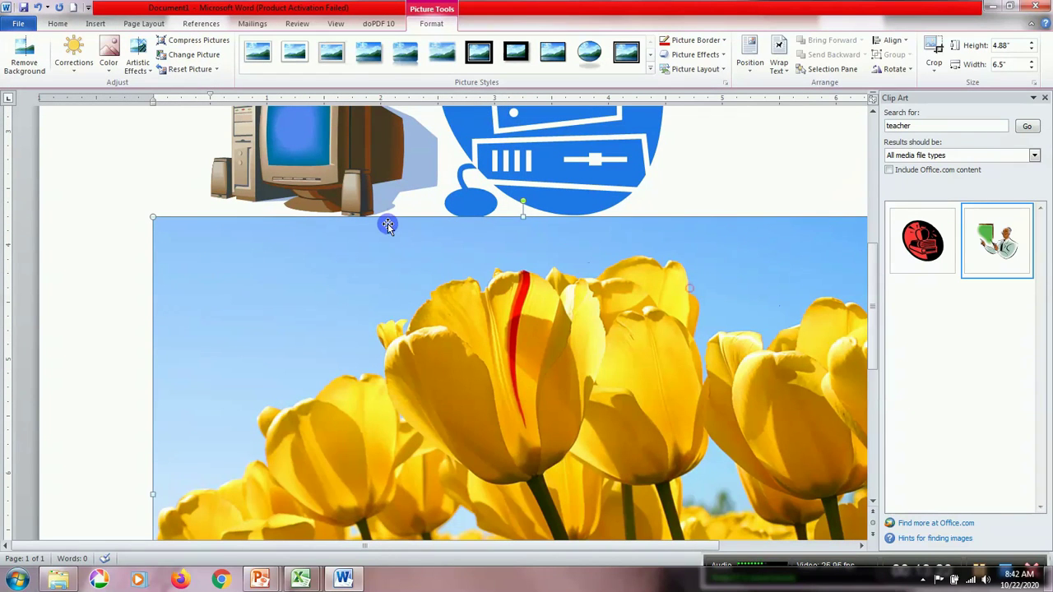
left_click_drag(151, 214, 666, 531)
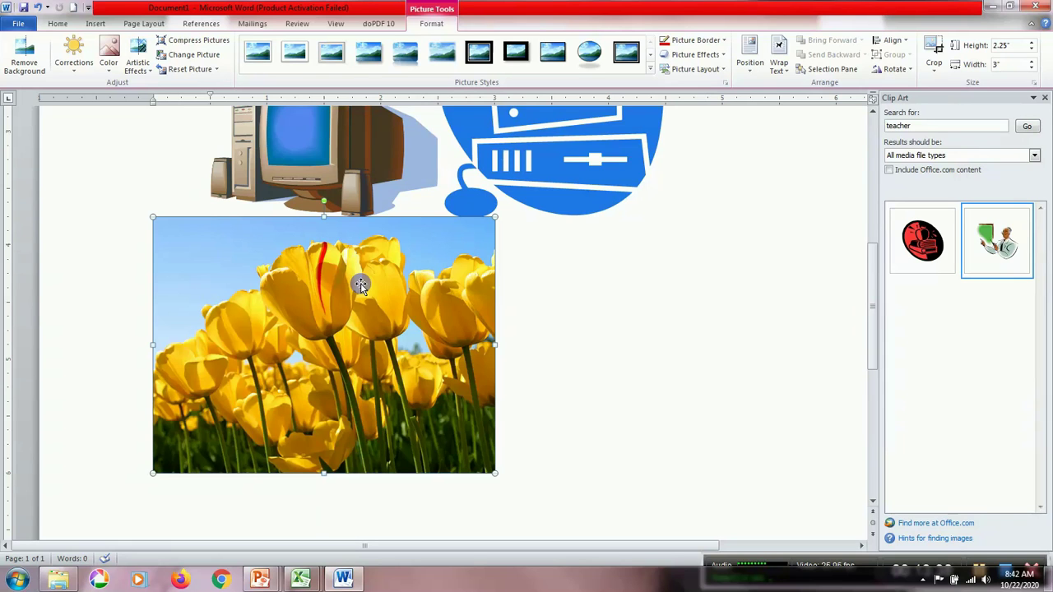
Switch to the PowerPoint slide show and advance past the clip art and picture slide to the closing THANK YOU slide
left_click(344, 581)
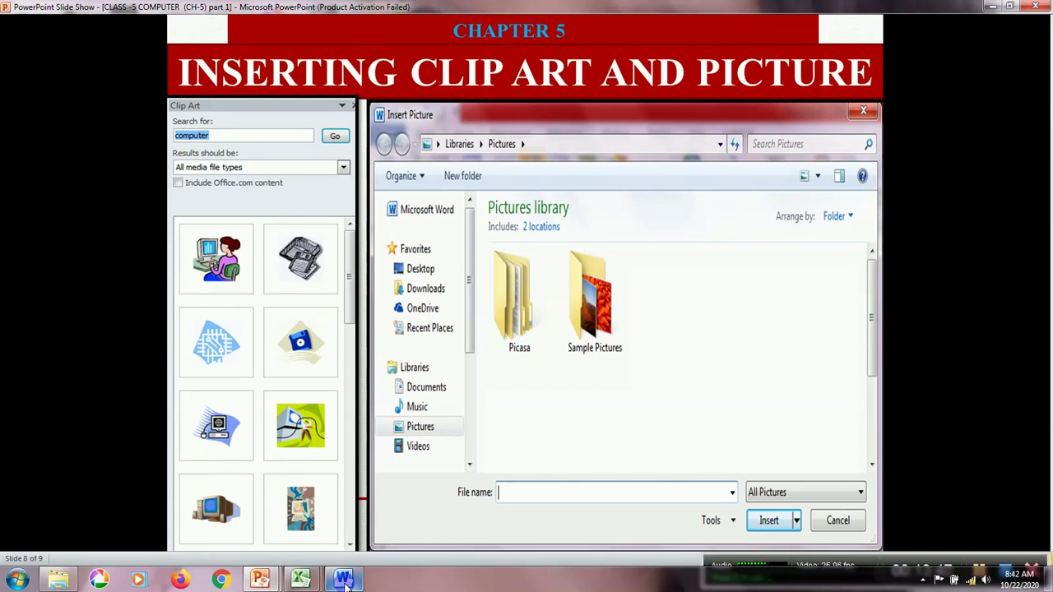
key("Right")
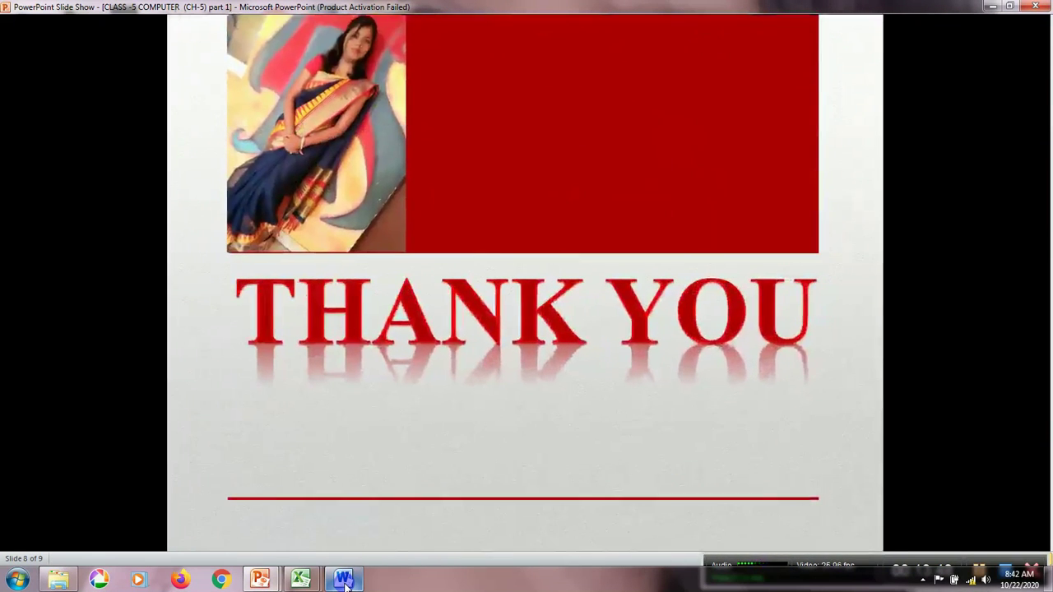